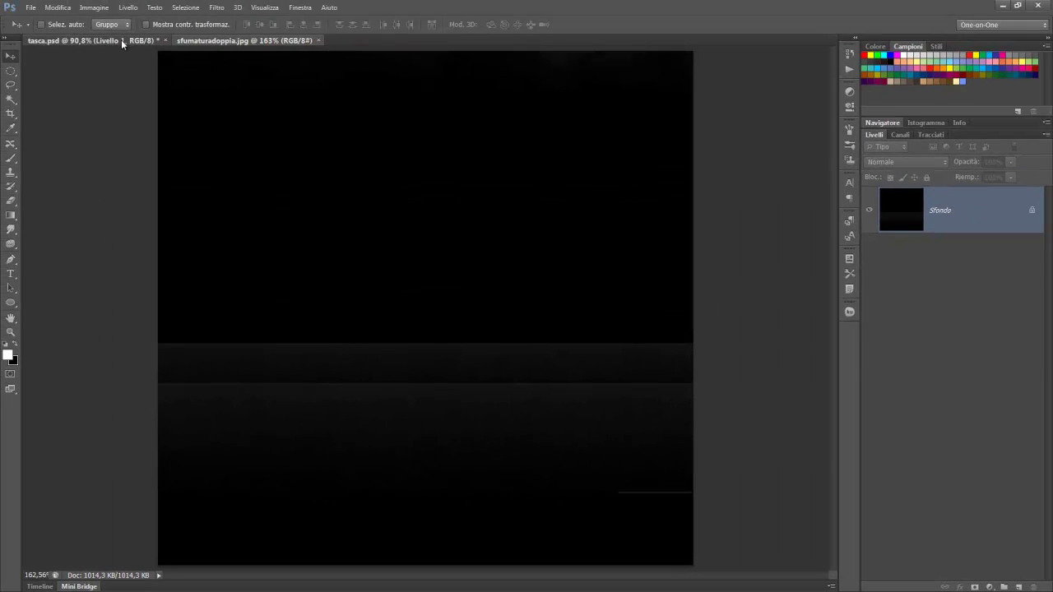
# - Bring tasca.psd to the front and zoom out to 33.3% to show the whole canvas
pyautogui.click(121, 40)
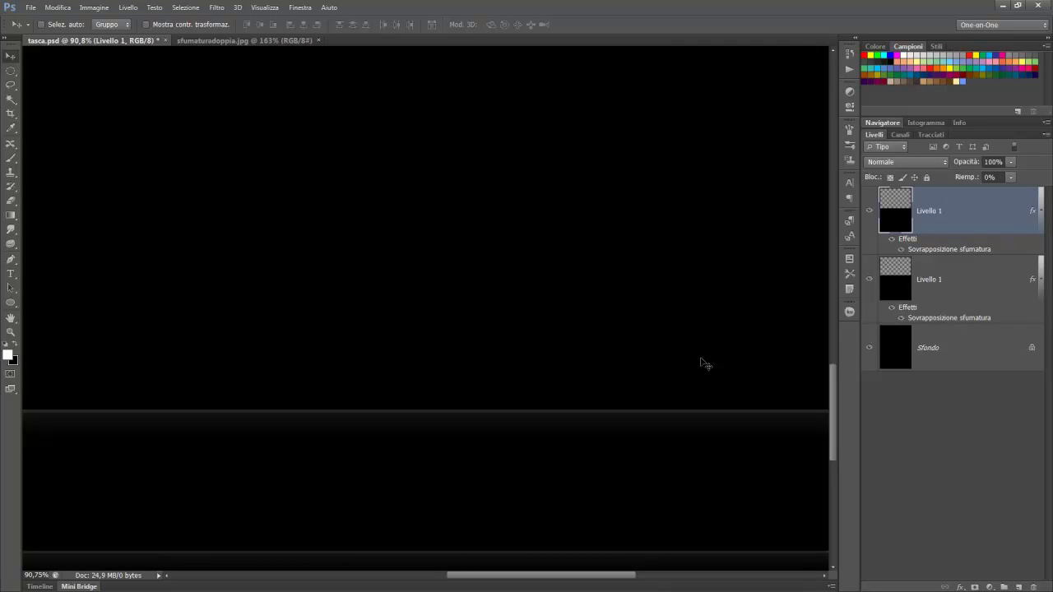
pyautogui.hotkey('ctrl', '-')
pyautogui.hotkey('ctrl', '-')
pyautogui.hotkey('ctrl', '-')
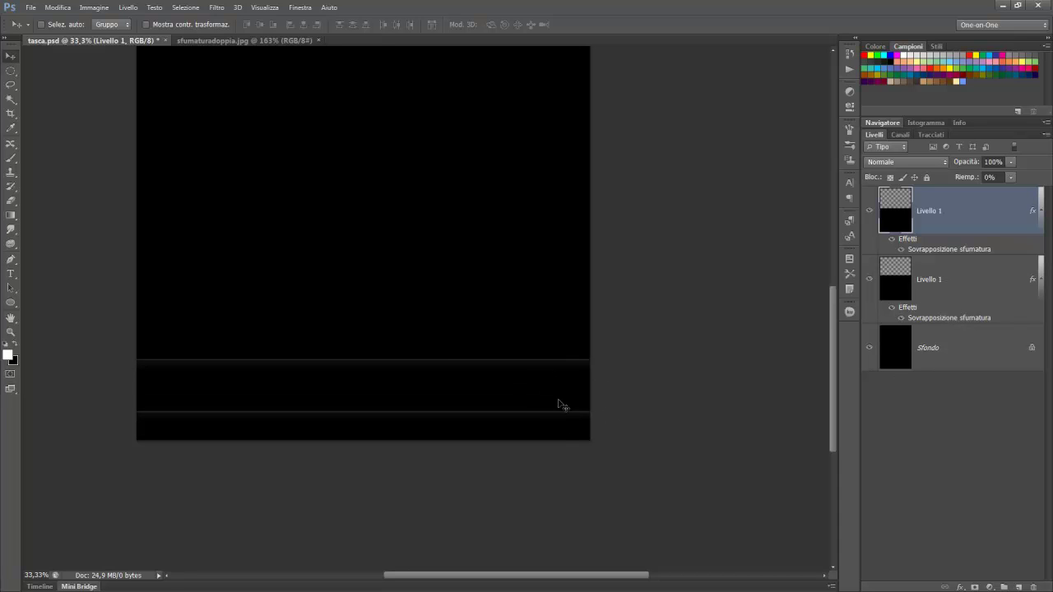
# - Hide both Livello 1 layers
pyautogui.click(869, 280)
pyautogui.click(869, 211)
pyautogui.click(869, 211)
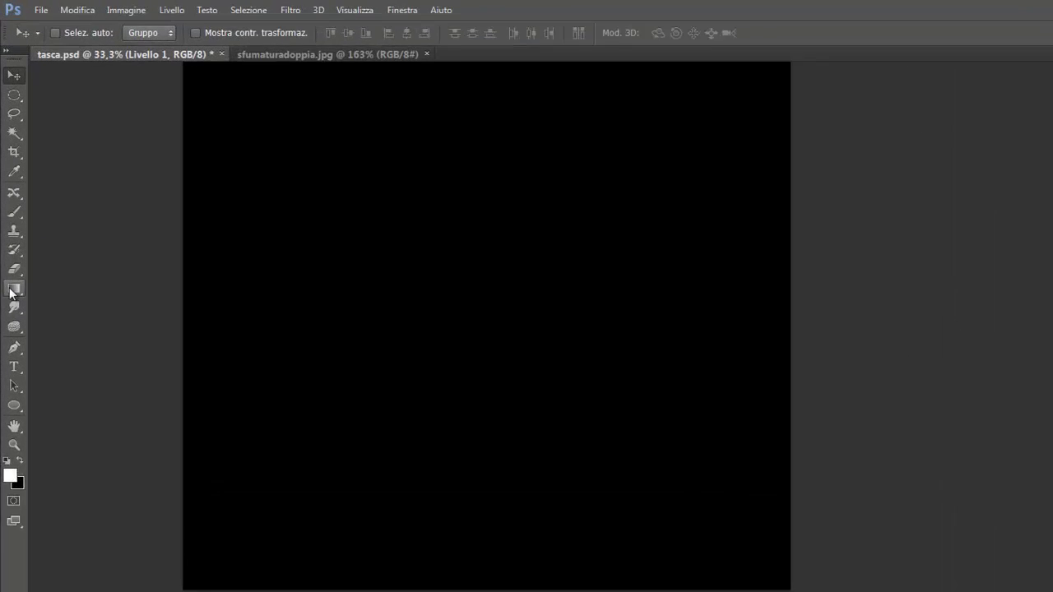
# - With the Gradient tool, load the black-to-white Nero, Bianco preset in the Gradient Editor
pyautogui.click(11, 220)
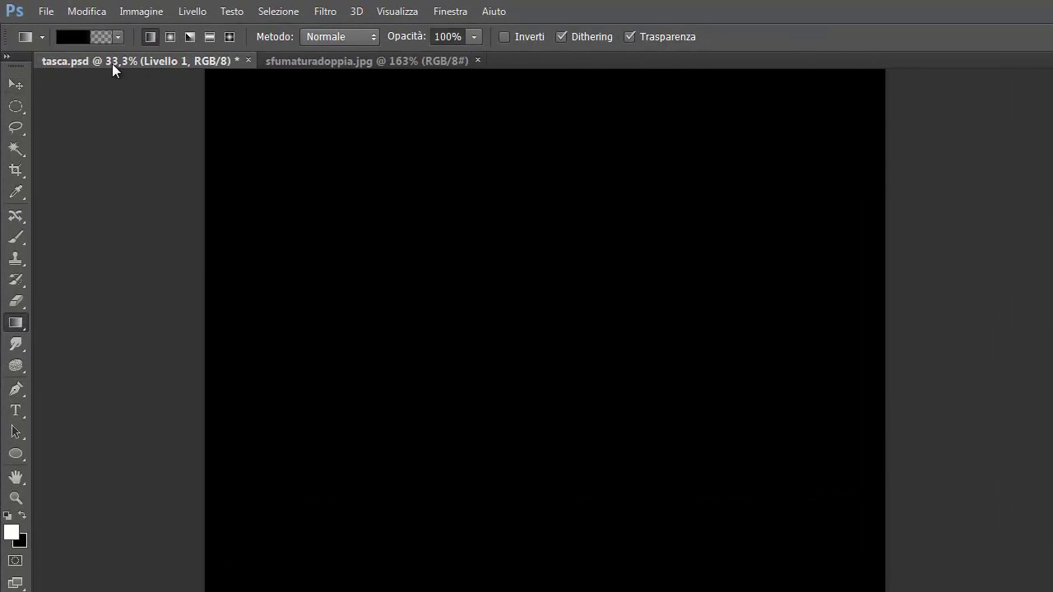
pyautogui.click(85, 37)
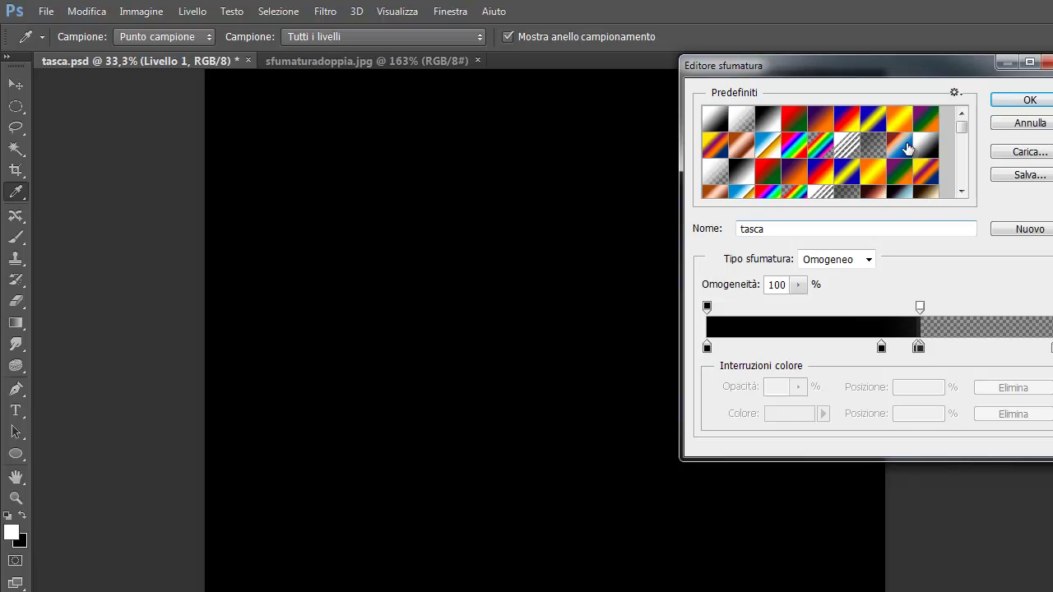
pyautogui.click(718, 123)
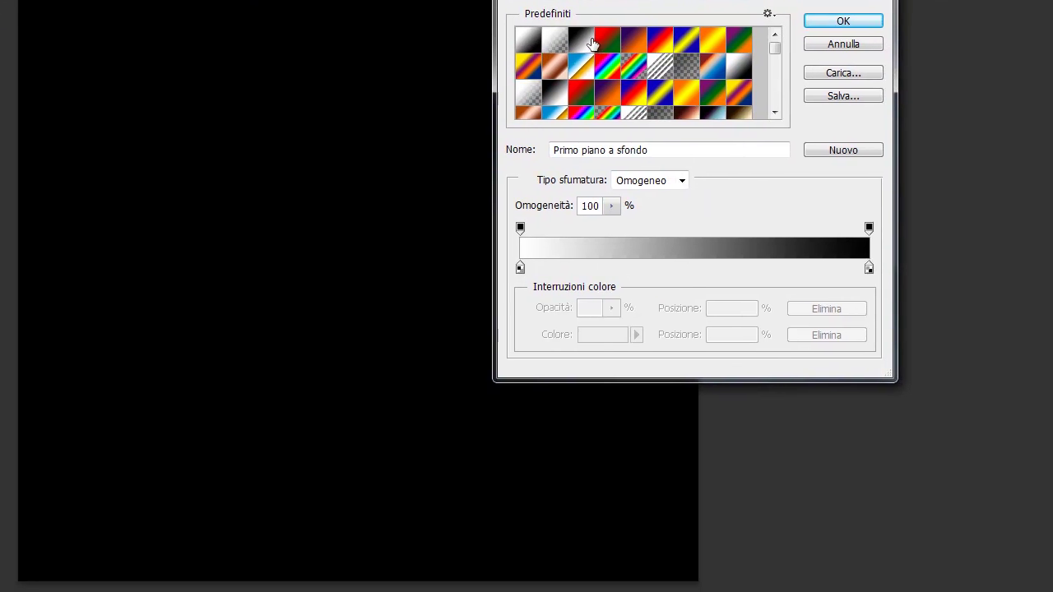
pyautogui.click(649, 76)
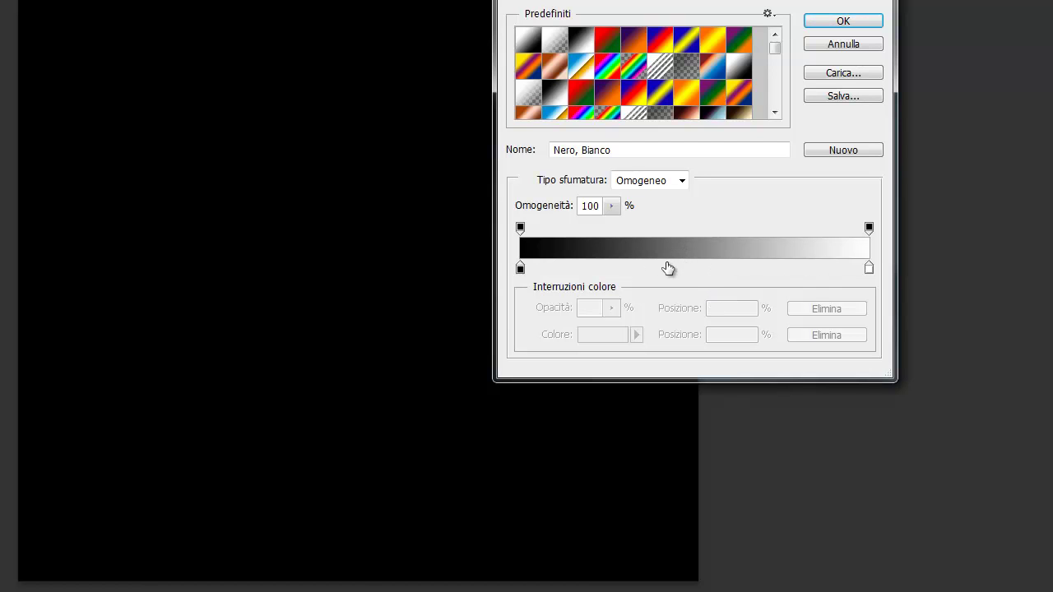
# - Add a colour stop at position 50 coloured pure black, RGB 0, 0, 0
pyautogui.click(698, 269)
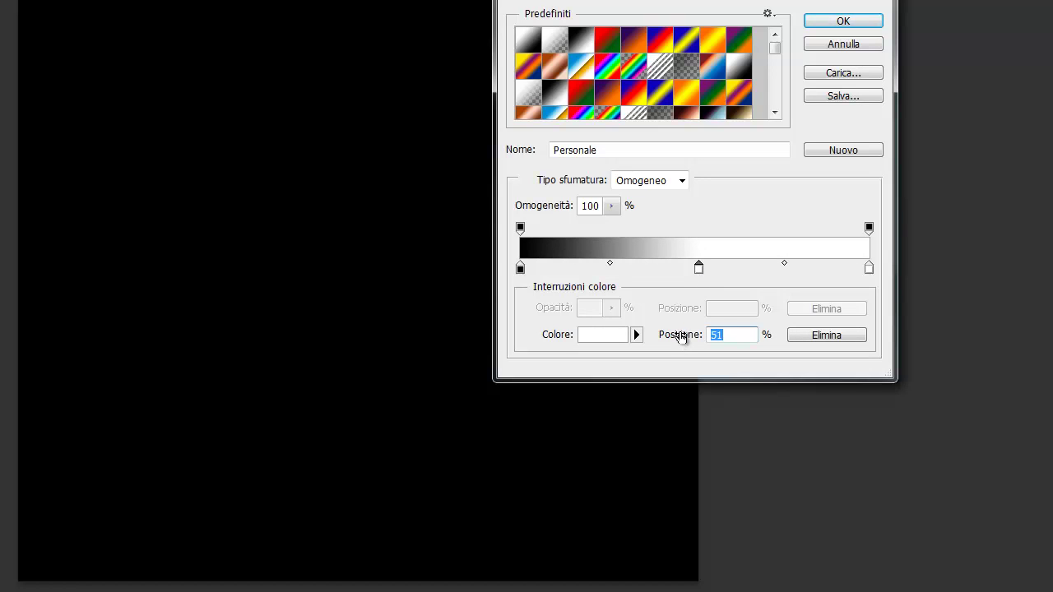
pyautogui.write('50')
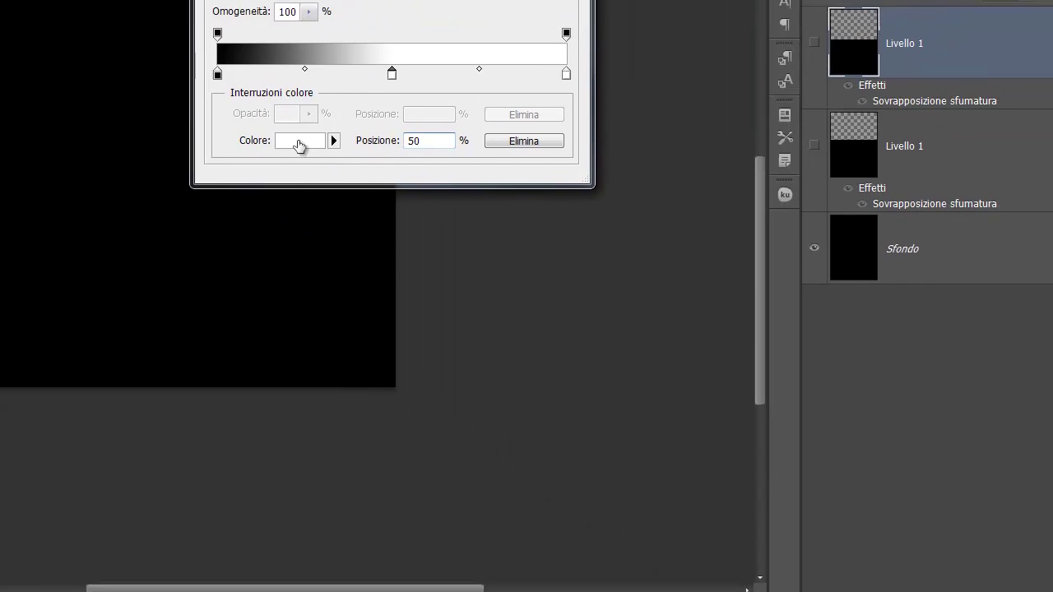
pyautogui.click(602, 335)
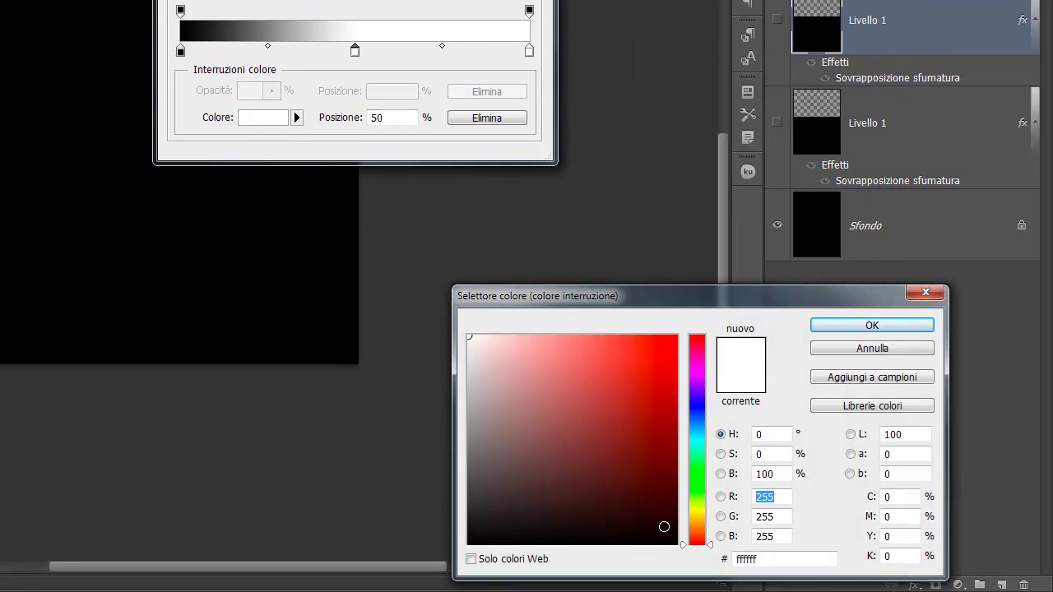
pyautogui.click(468, 542)
pyautogui.write('0')
pyautogui.doubleClick(773, 517)
pyautogui.write('0')
pyautogui.doubleClick(774, 537)
pyautogui.write('0')
pyautogui.click(868, 326)
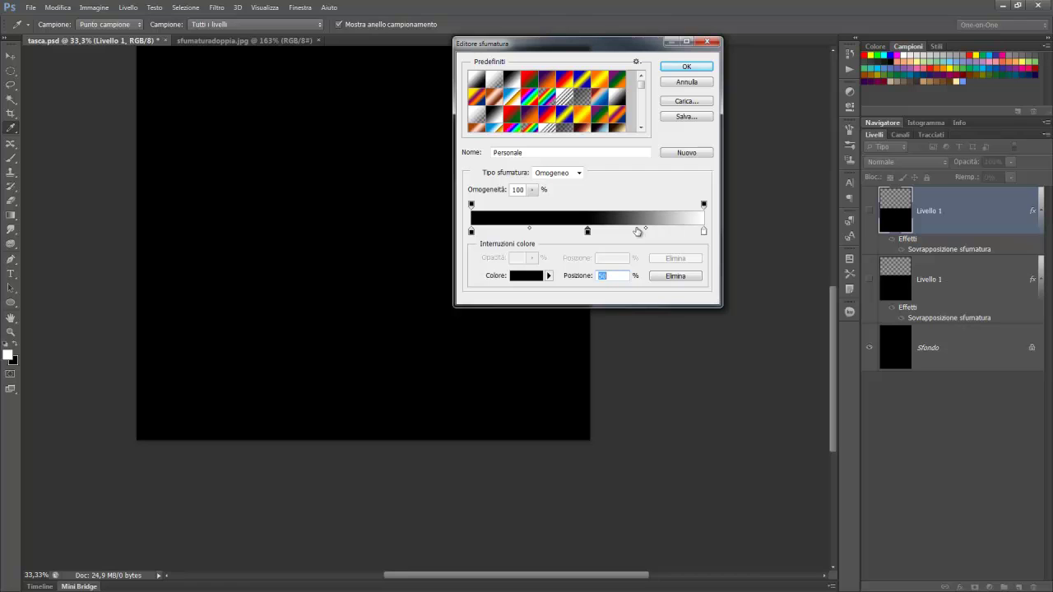
# - Add a colour stop at position 60 coloured dark grey RGB 18, 18, 18
pyautogui.click(636, 231)
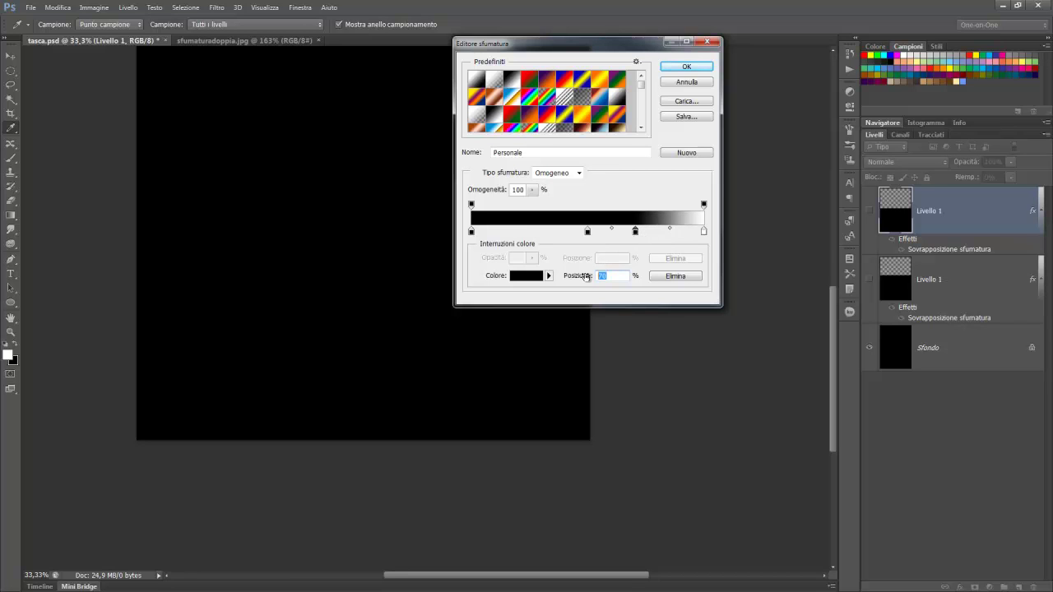
pyautogui.write('60')
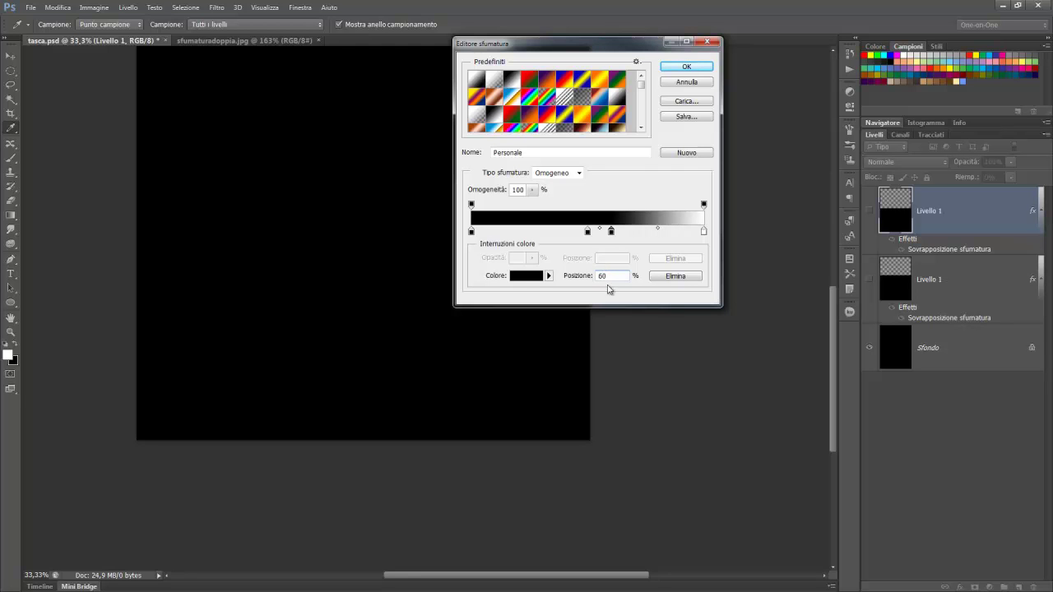
pyautogui.click(528, 278)
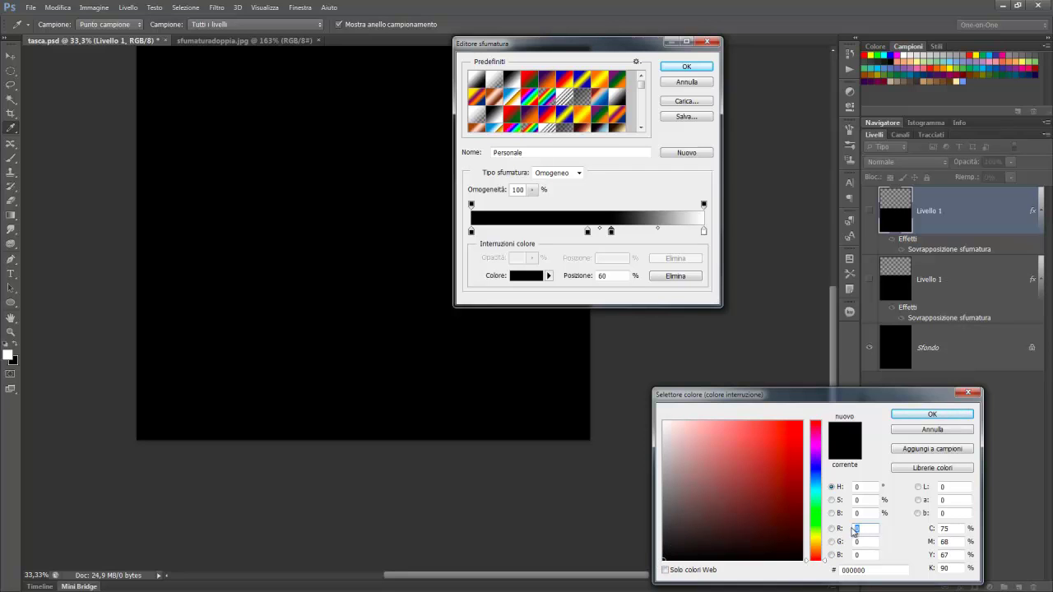
pyautogui.write('18')
pyautogui.click(850, 544)
pyautogui.write('18')
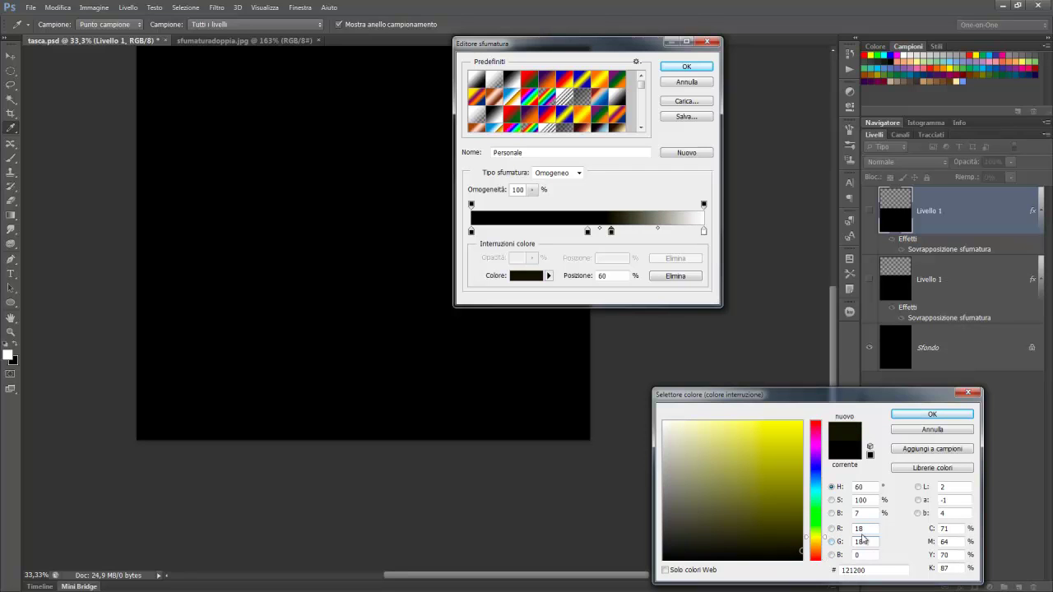
pyautogui.click(847, 559)
pyautogui.write('1')
pyautogui.write('8')
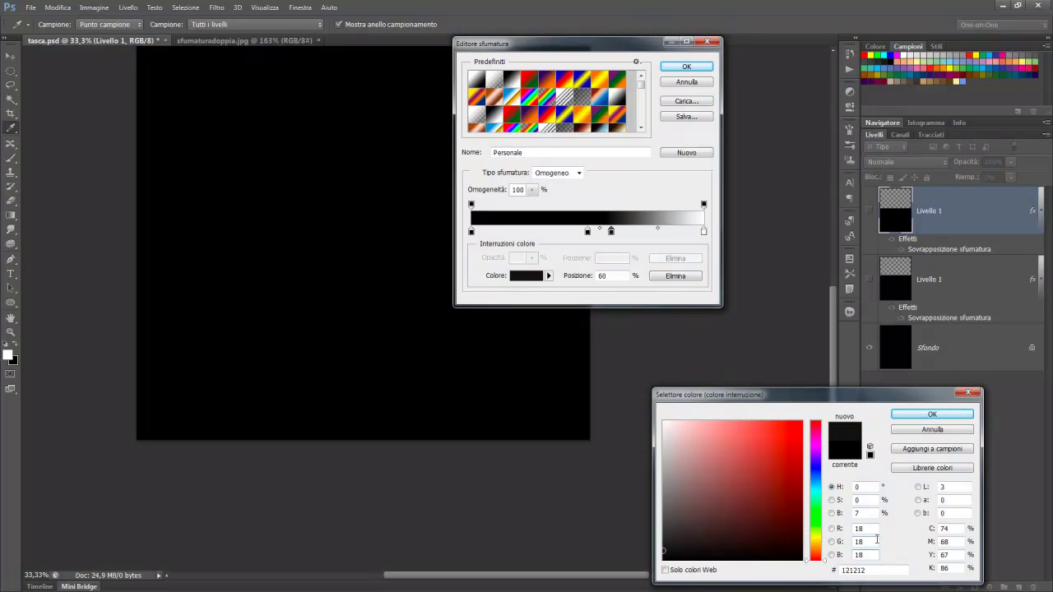
pyautogui.click(933, 416)
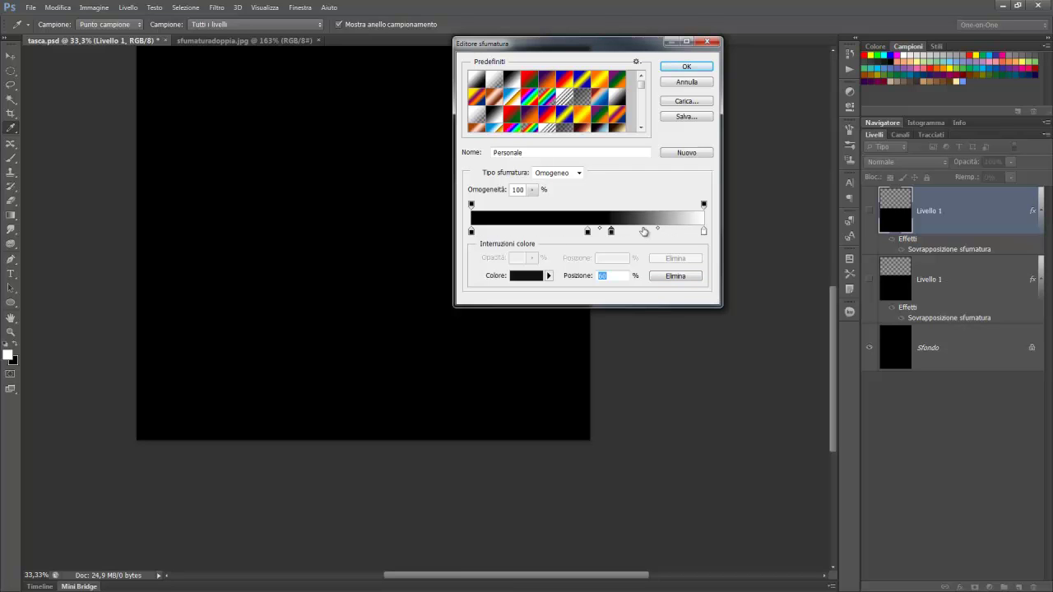
# - Recolour the stop at position 60 to dark grey RGB 36, 36, 36 (#242424)
pyautogui.click(638, 232)
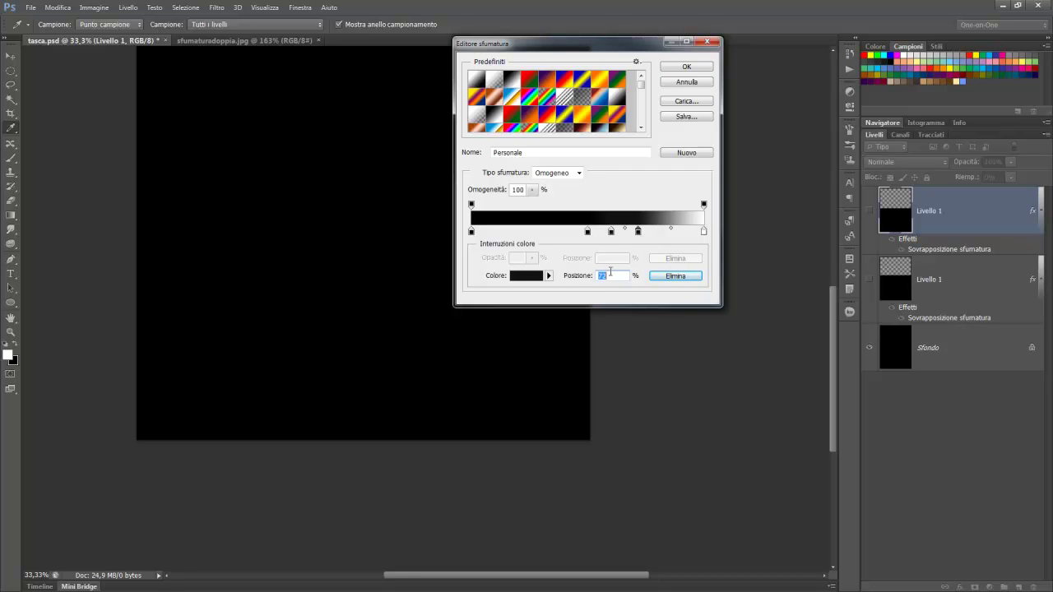
pyautogui.write('60')
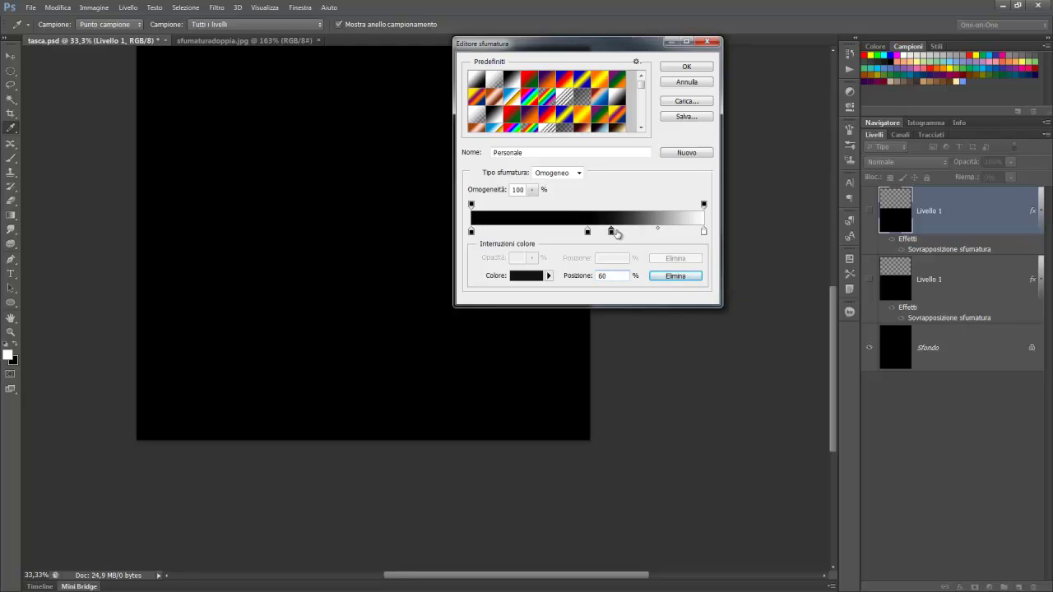
pyautogui.click(527, 277)
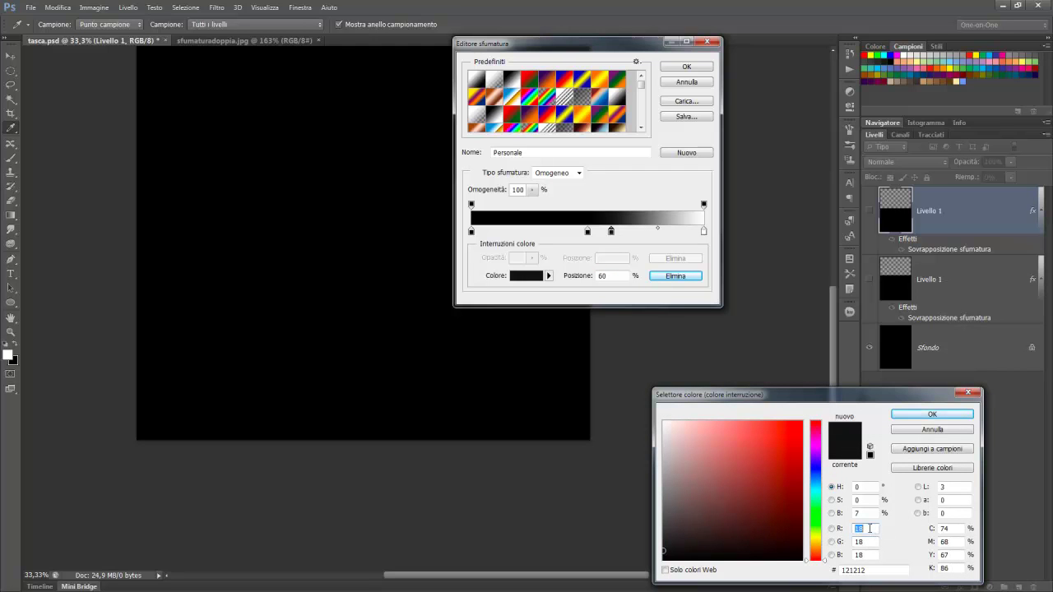
pyautogui.write('36')
pyautogui.press('Tab')
pyautogui.write('3')
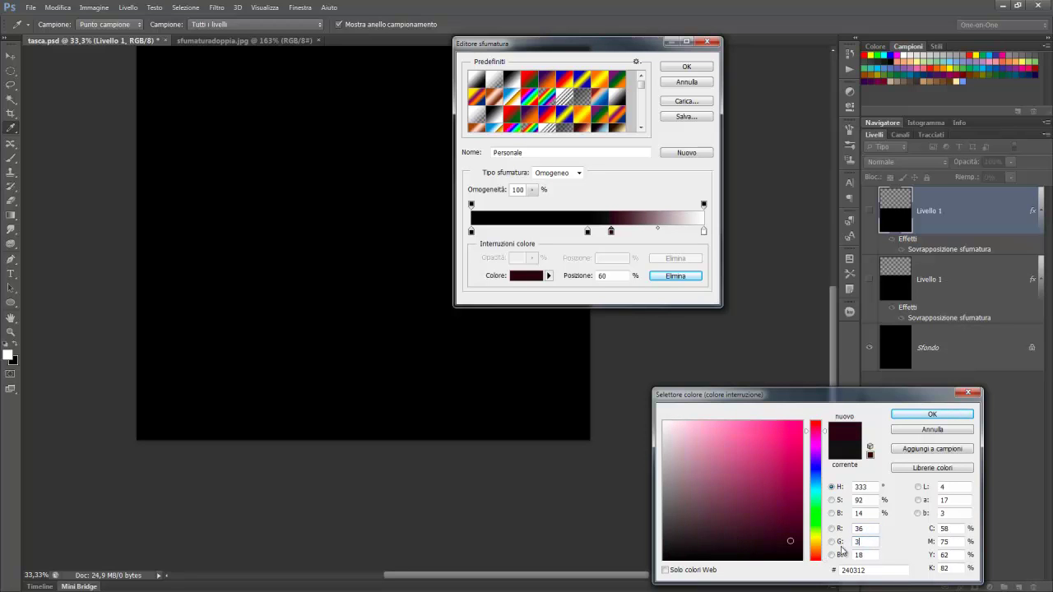
pyautogui.write('6')
pyautogui.press('Tab')
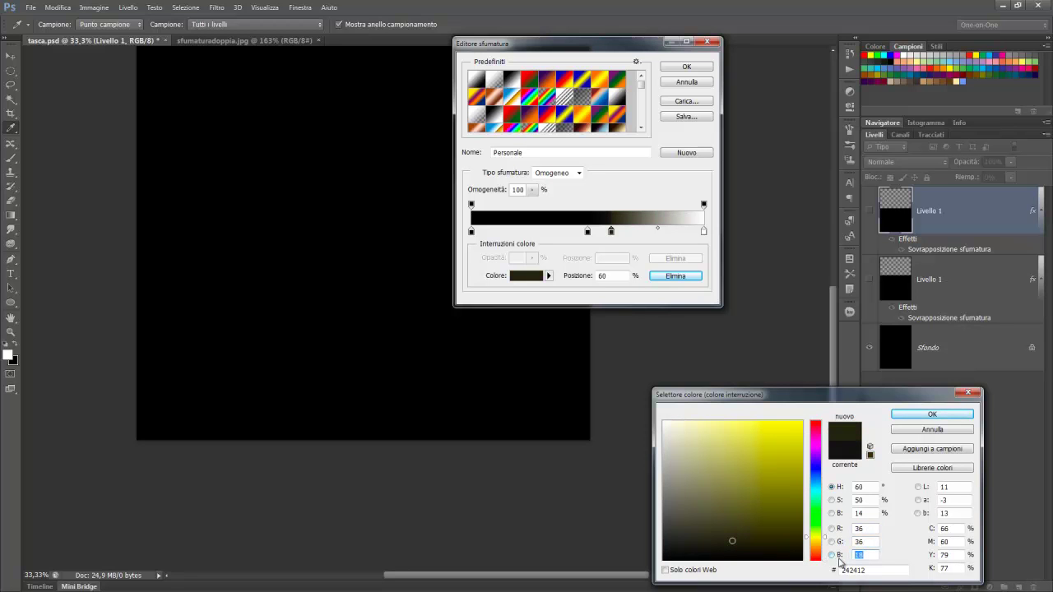
pyautogui.write('36')
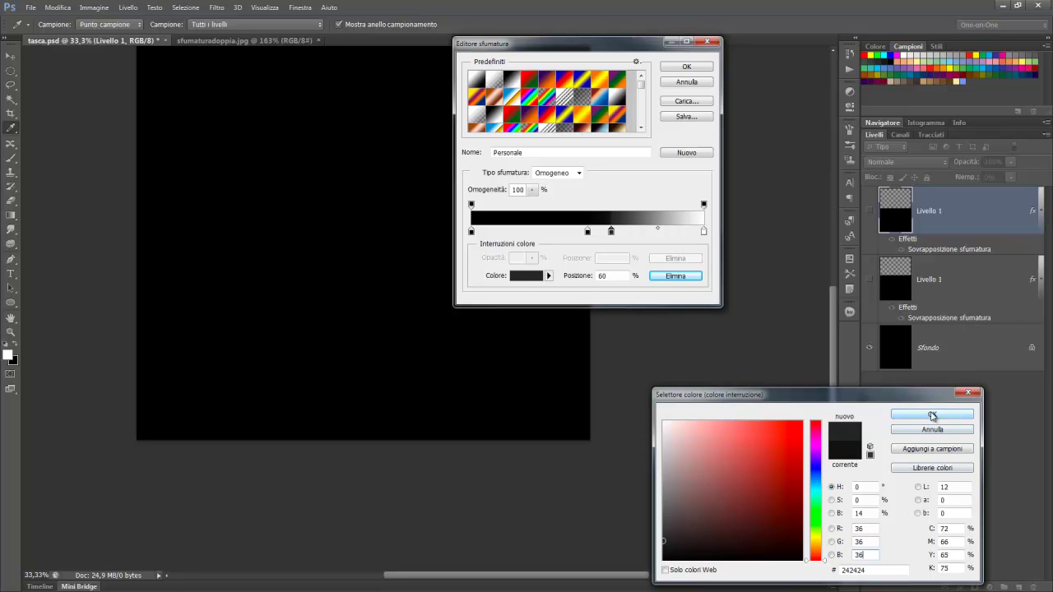
pyautogui.click(932, 415)
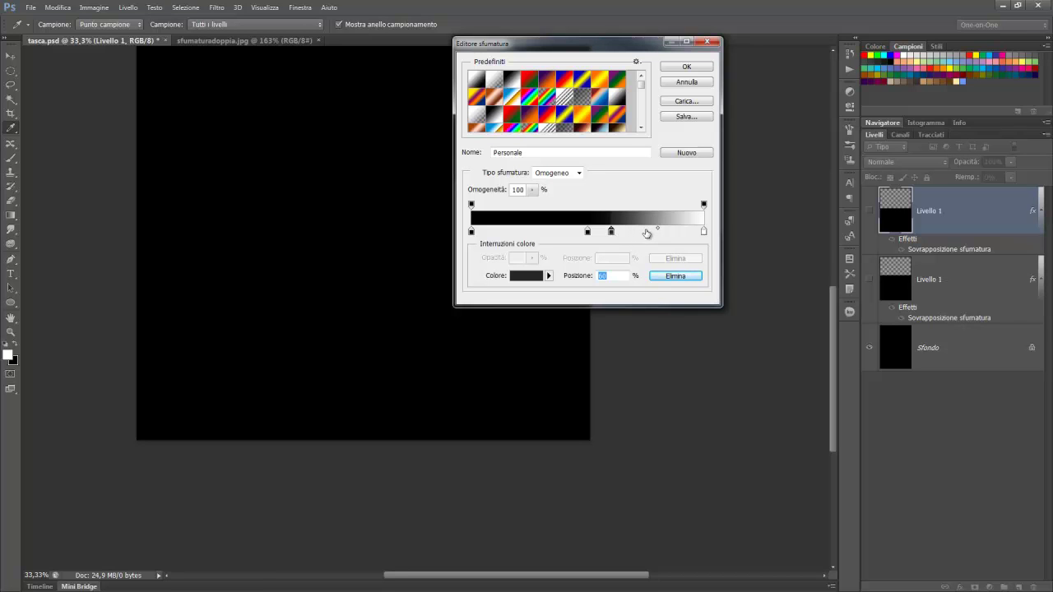
# - Add another #242424 dark grey colour stop at position 61
pyautogui.click(646, 233)
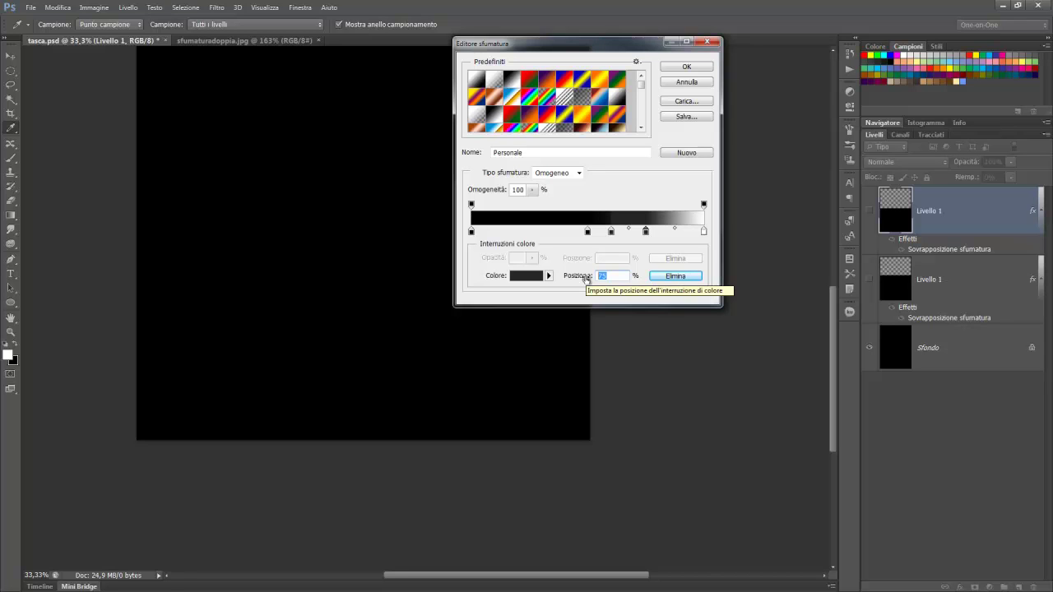
pyautogui.write('6')
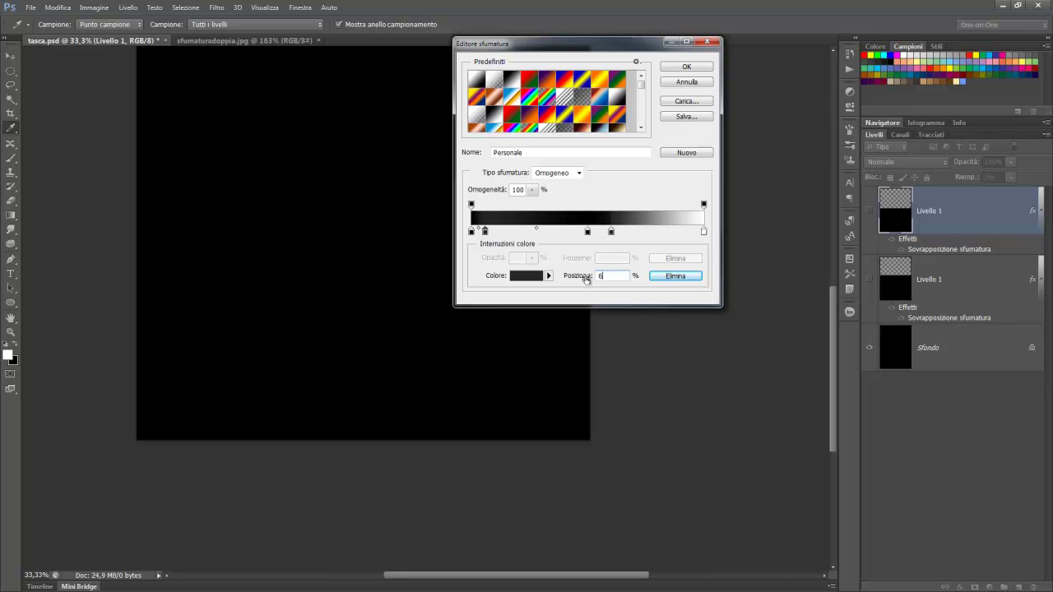
pyautogui.write('1')
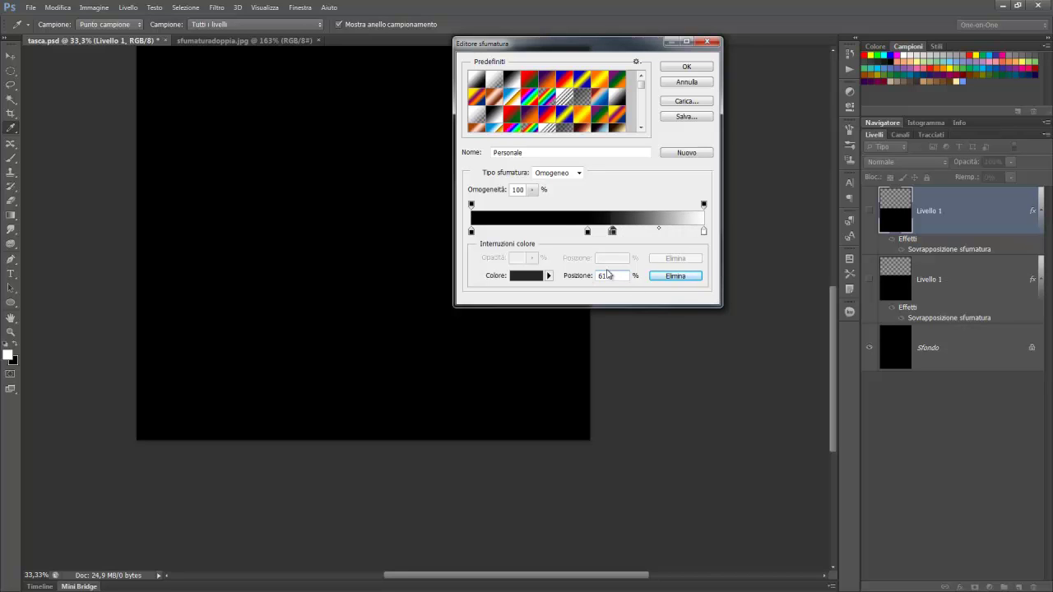
pyautogui.click(526, 280)
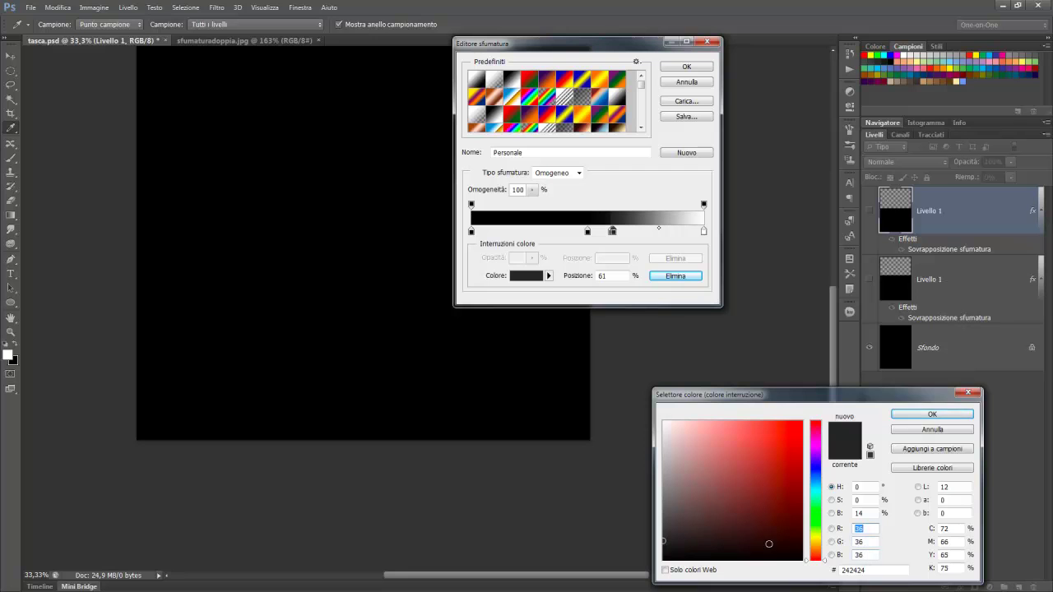
pyautogui.click(932, 414)
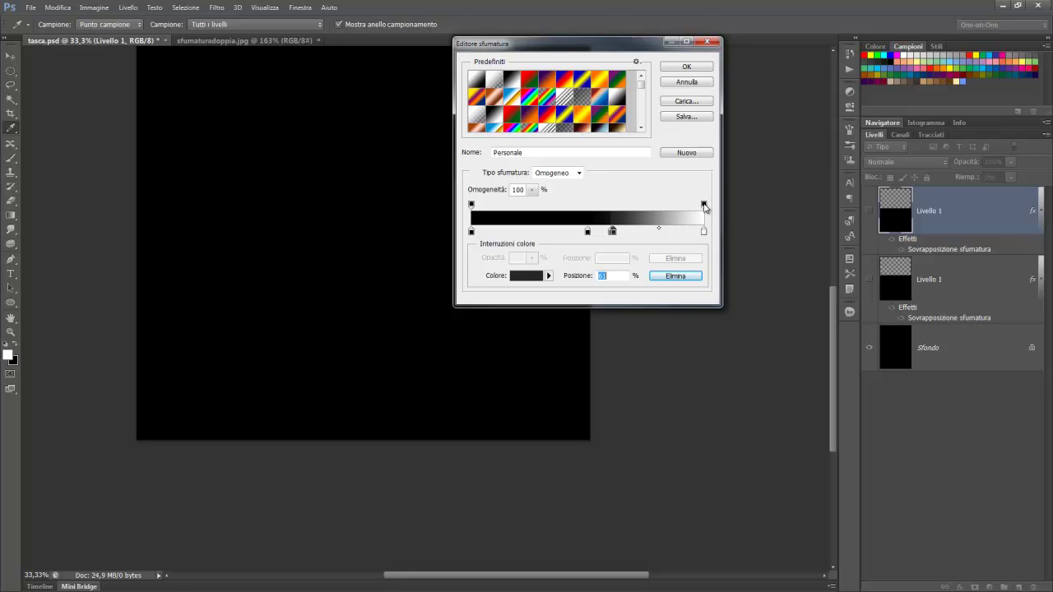
# - Place opacity stops at 61% with 0% opacity so the gradient turns transparent from there
pyautogui.click(704, 205)
pyautogui.doubleClick(613, 259)
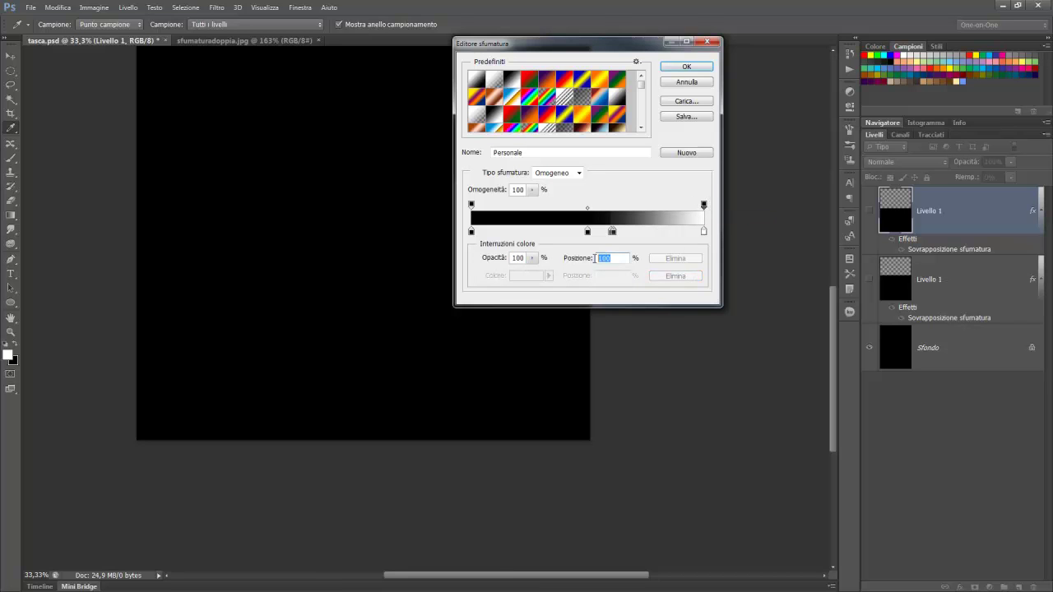
pyautogui.write('61')
pyautogui.click(663, 207)
pyautogui.doubleClick(594, 258)
pyautogui.write('61')
pyautogui.click(533, 260)
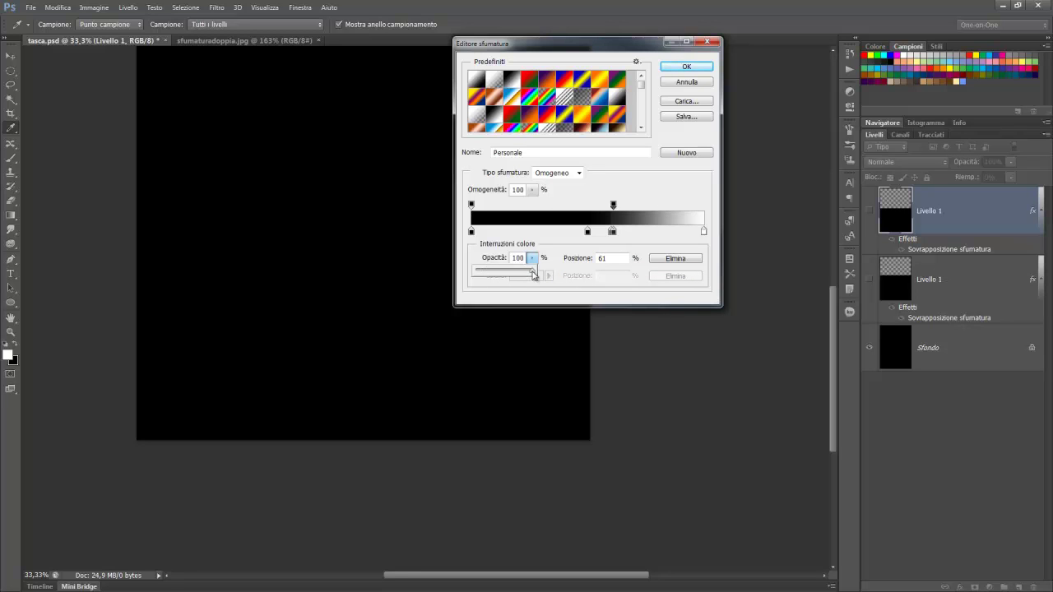
pyautogui.moveTo(534, 274); pyautogui.dragTo(471, 276)
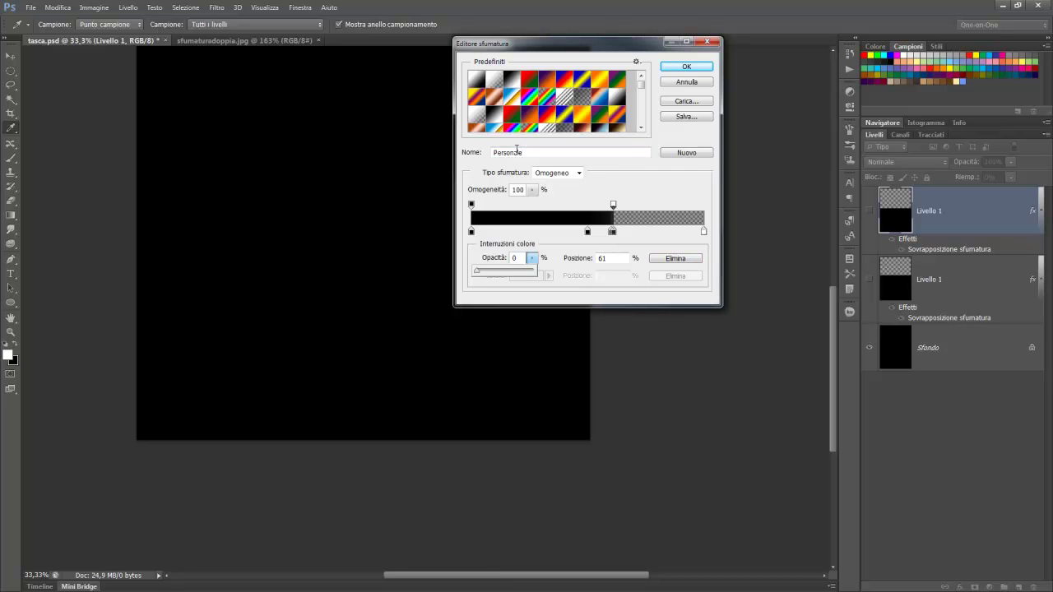
# - Rename the gradient to 'tasca'
pyautogui.doubleClick(532, 151)
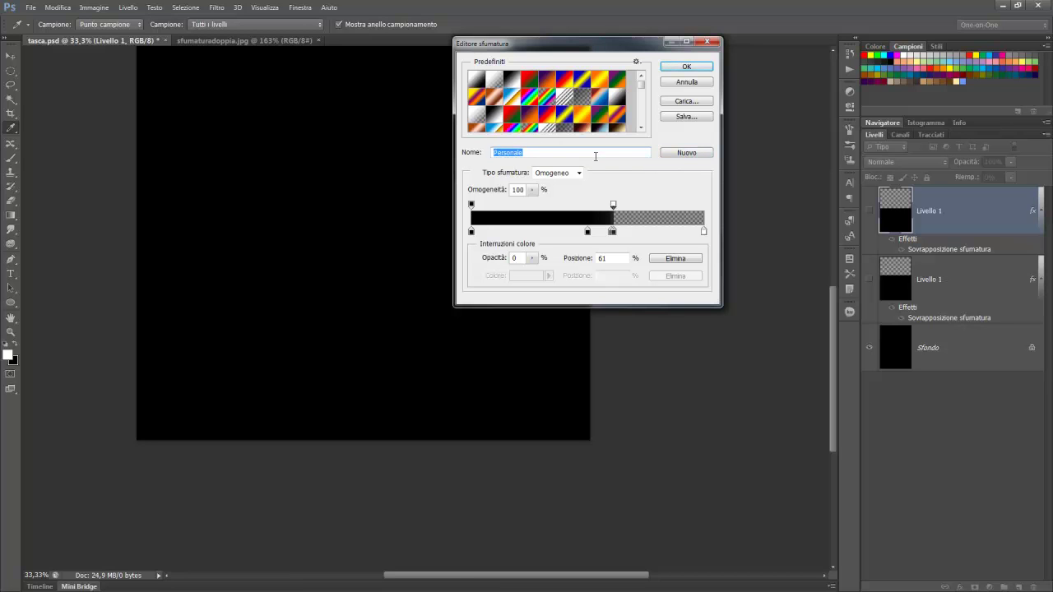
pyautogui.write('tasca')
pyautogui.moveTo(642, 82); pyautogui.dragTo(641, 119)
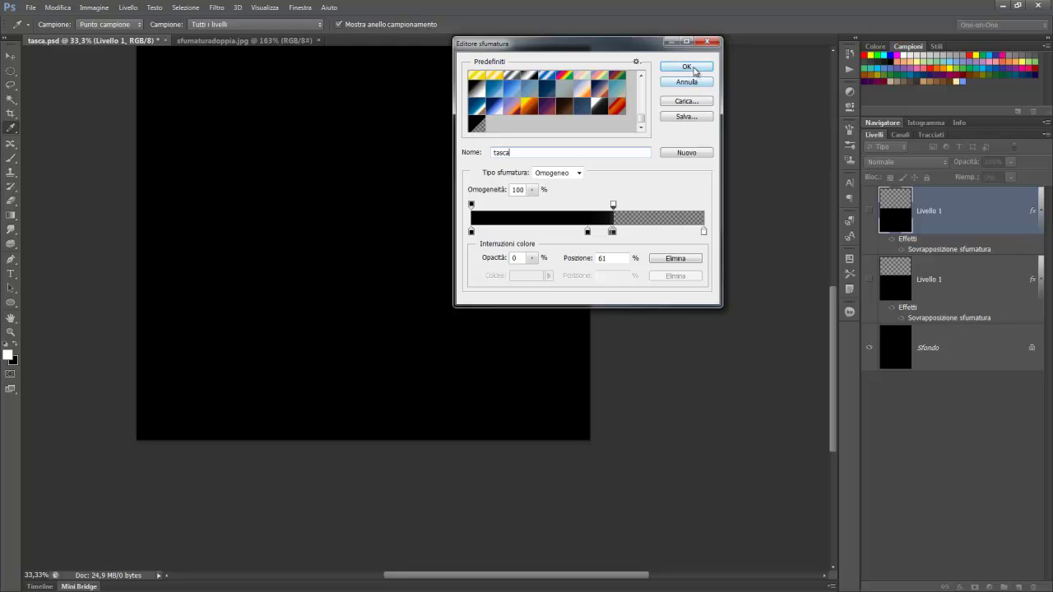
# - Confirm the 'tasca' gradient and close the Gradient Editor
pyautogui.click(688, 83)
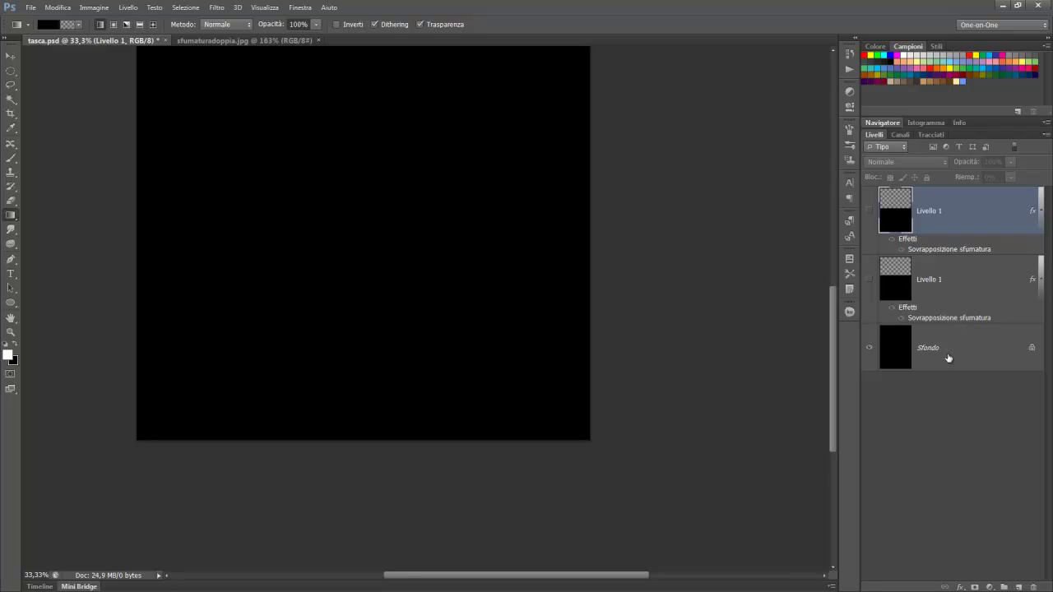
# - Add a black-filled Livello 2 just above Sfondo using Alt+Backspace
pyautogui.click(982, 358)
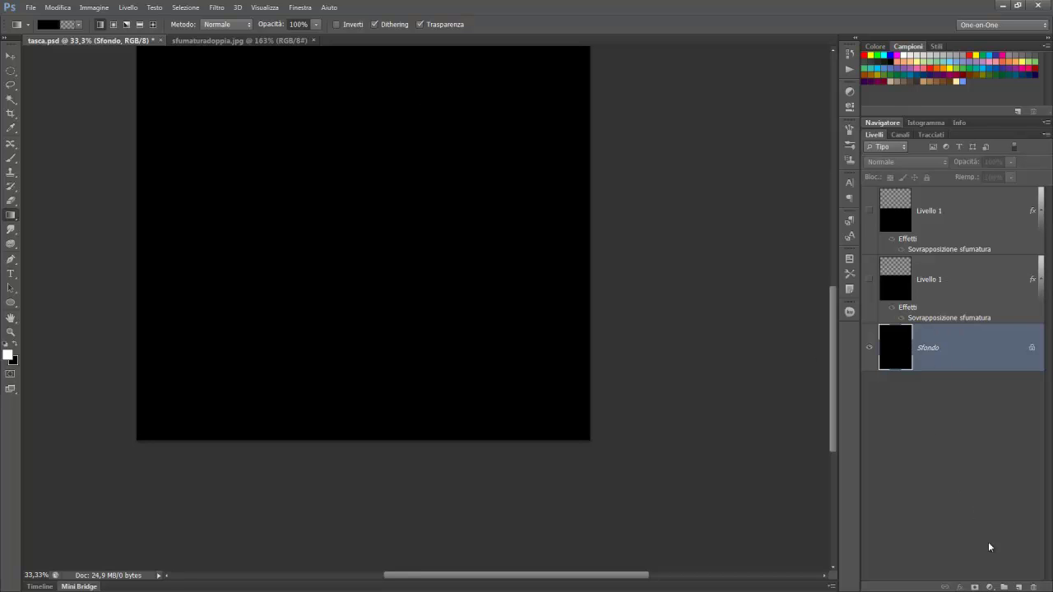
pyautogui.click(1018, 587)
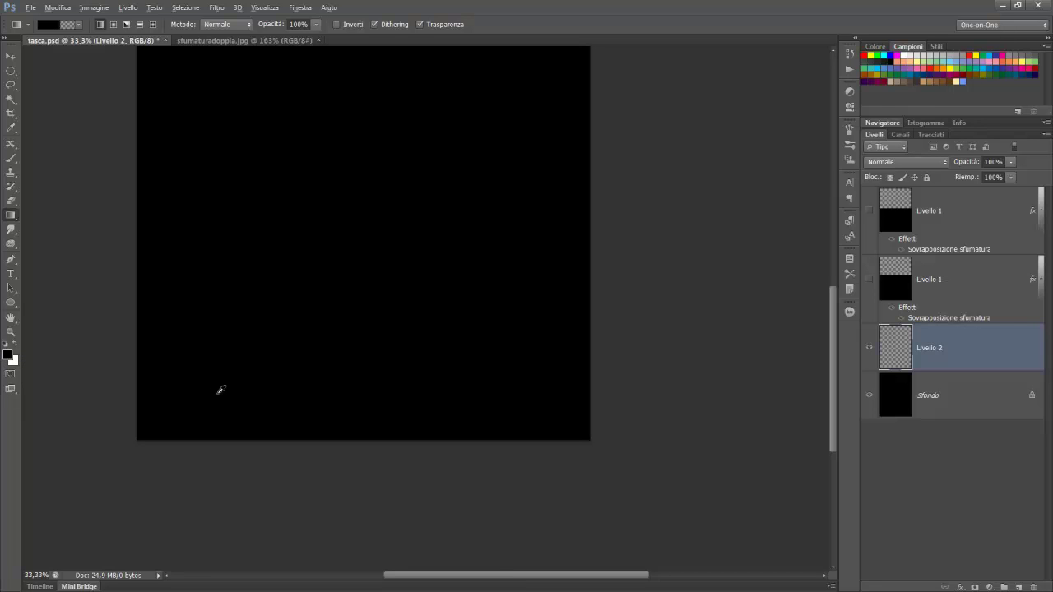
pyautogui.hotkey('alt', 'BackSpace')
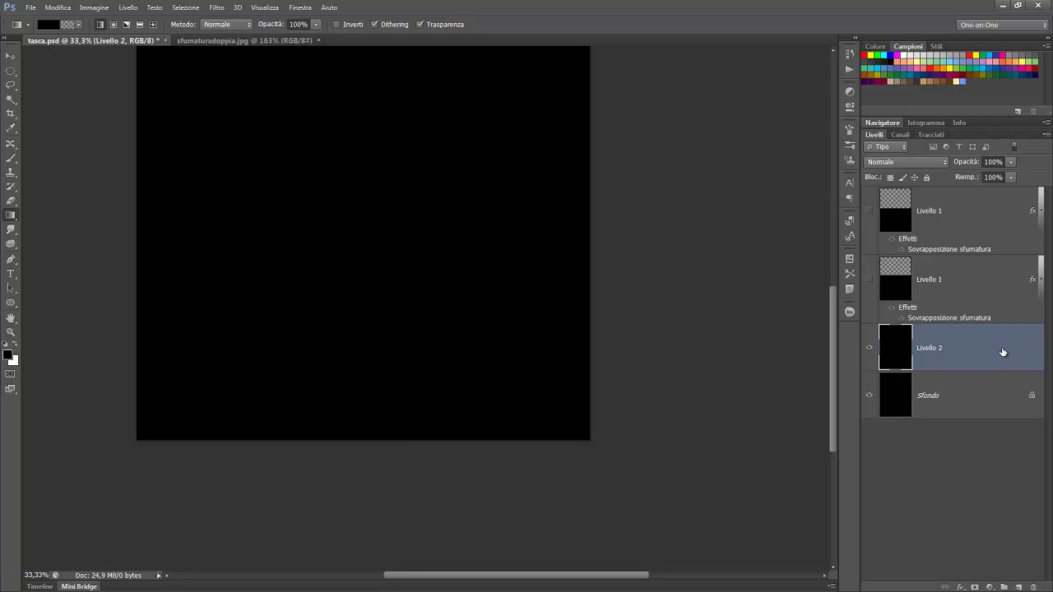
pyautogui.click(960, 587)
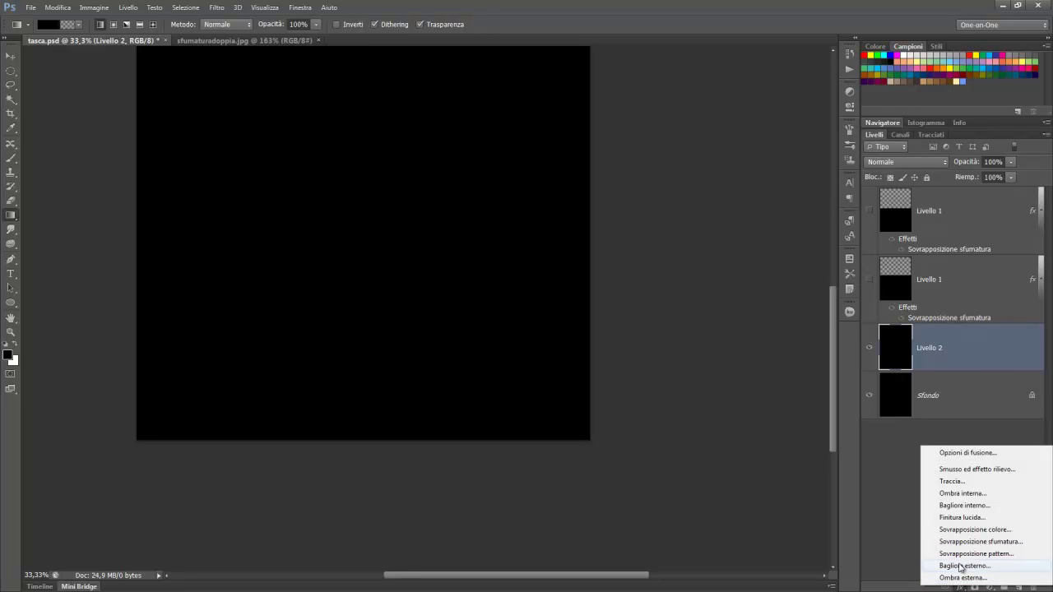
# - Add a Gradient Overlay to Livello 2 using the saved 'tasca' gradient
pyautogui.click(1004, 542)
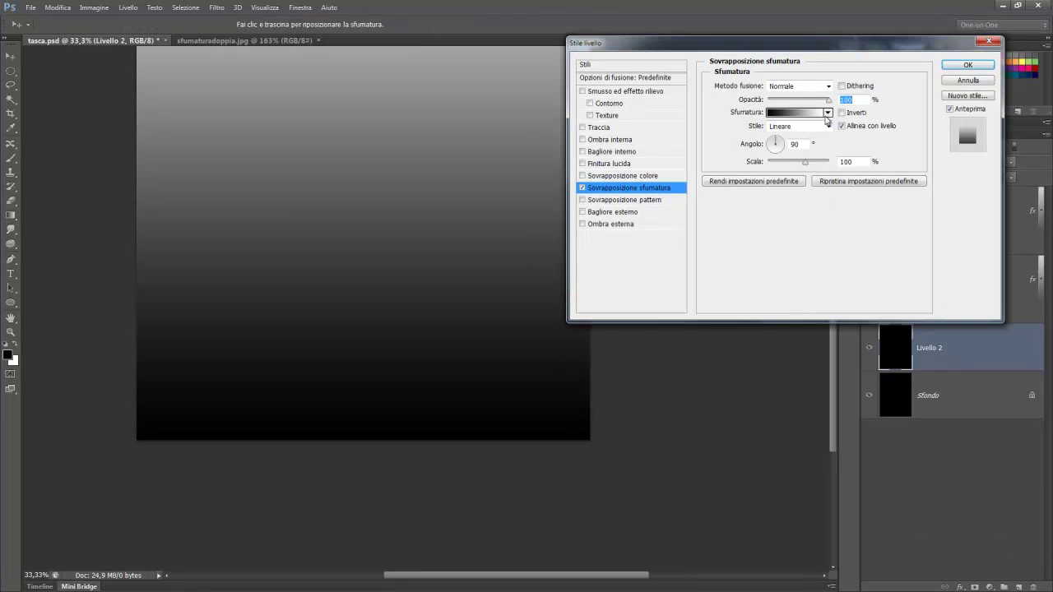
pyautogui.click(793, 116)
pyautogui.moveTo(641, 85); pyautogui.dragTo(640, 119)
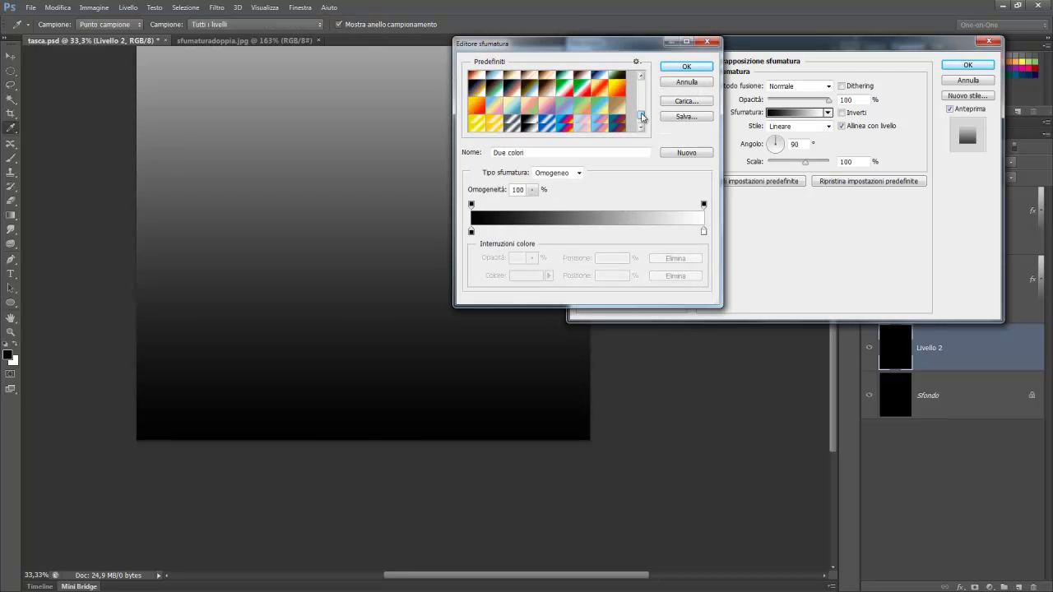
pyautogui.click(477, 125)
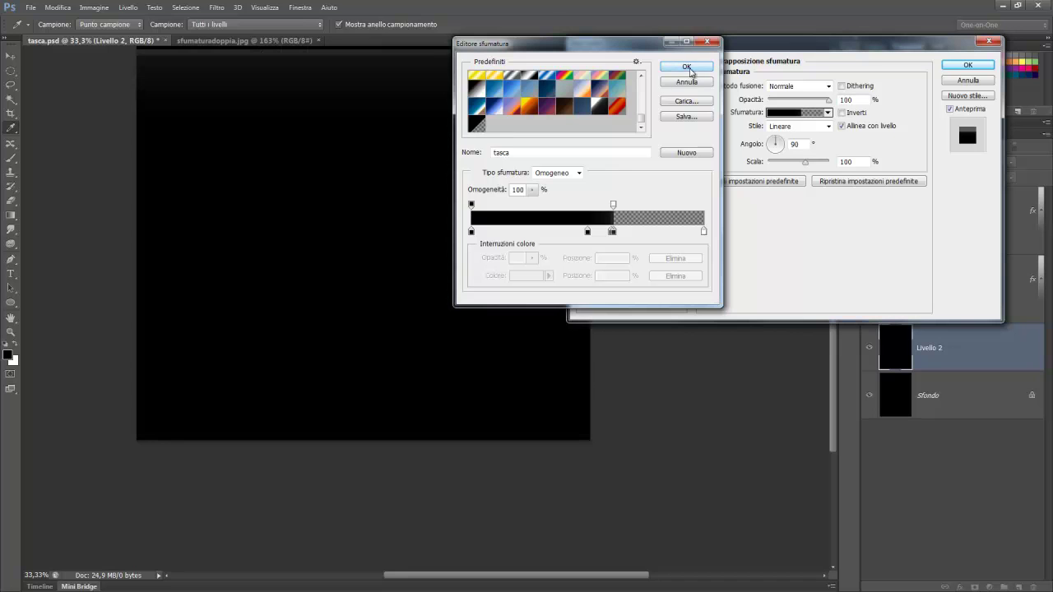
pyautogui.click(690, 68)
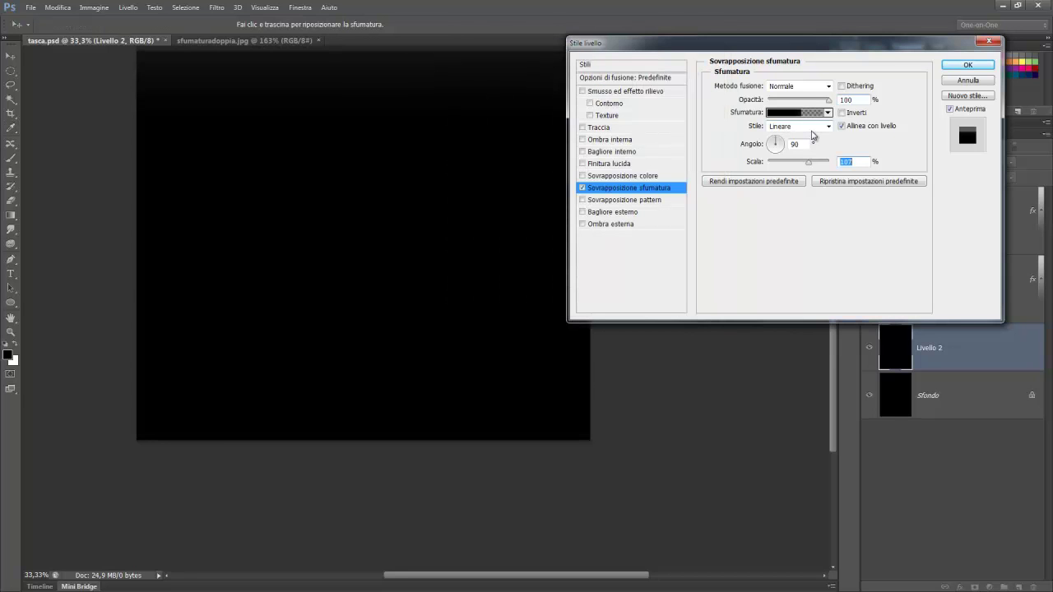
# - Set the overlay scale to 31%, move its fade band near the canvas bottom, and confirm
pyautogui.hotkey('ctrl', '-')
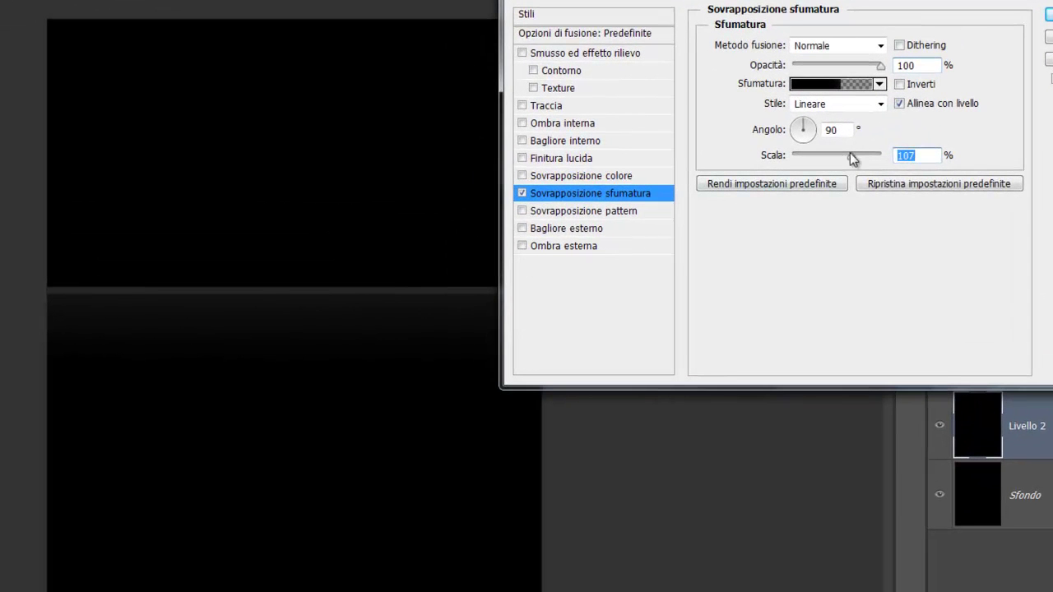
pyautogui.moveTo(851, 156)
pyautogui.mouseDown()
pyautogui.moveTo(874, 158)
pyautogui.moveTo(782, 185)
pyautogui.moveTo(809, 172)
pyautogui.mouseUp()
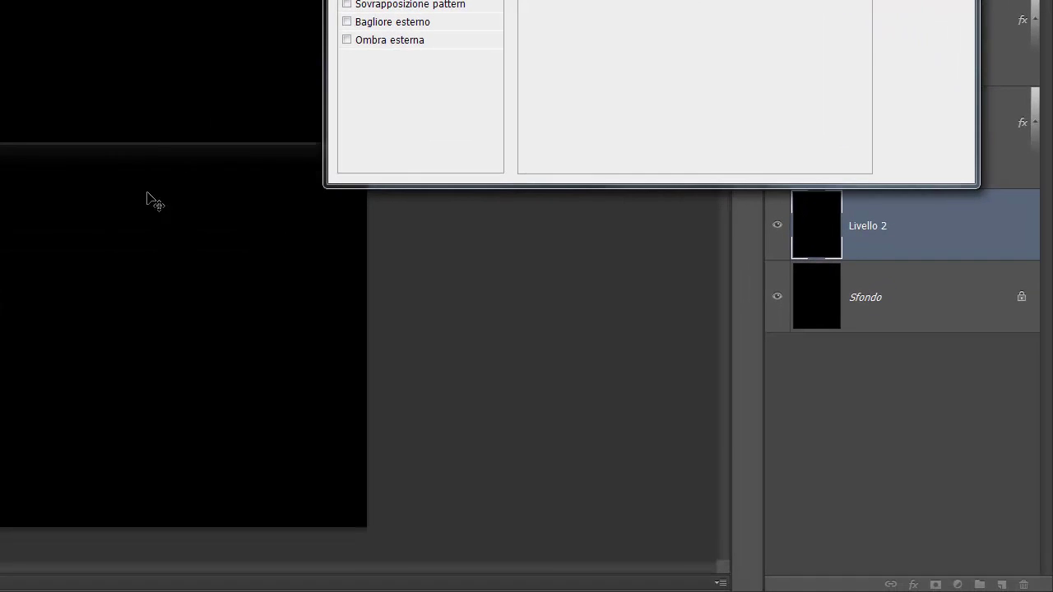
pyautogui.moveTo(146, 200)
pyautogui.mouseDown()
pyautogui.moveTo(139, 517)
pyautogui.moveTo(158, 277)
pyautogui.moveTo(140, 518)
pyautogui.mouseUp()
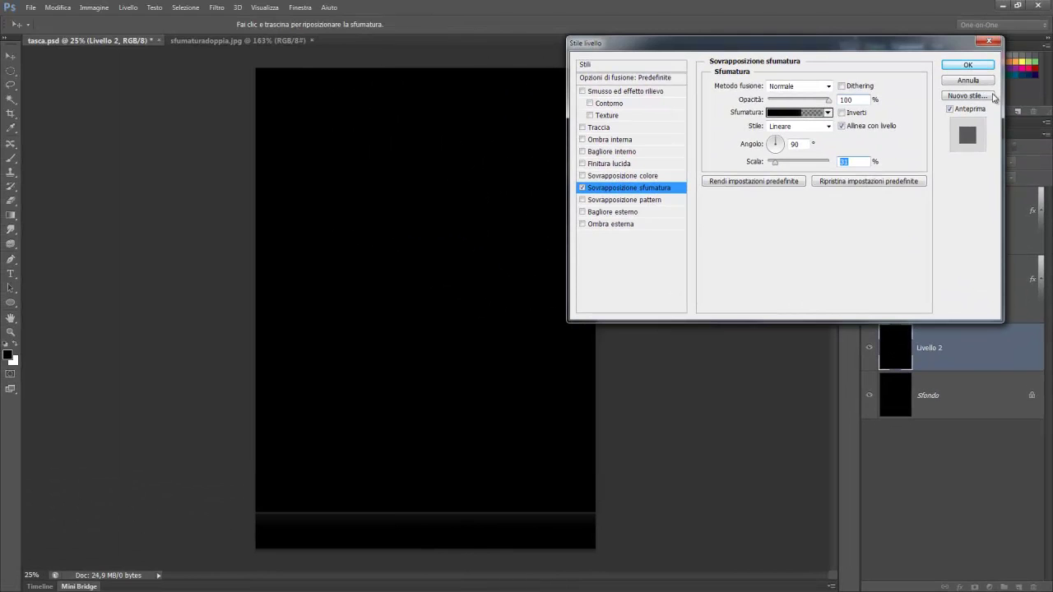
pyautogui.click(962, 68)
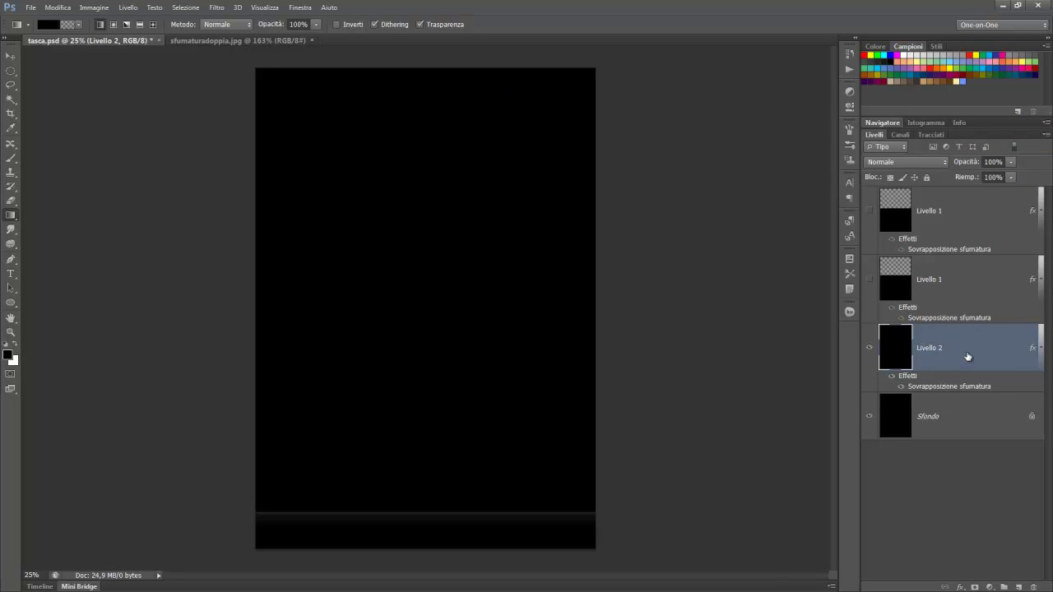
# - Duplicate Livello 2 with its effects and move the lower copy 100 px up
pyautogui.hotkey('ctrl', 'j')
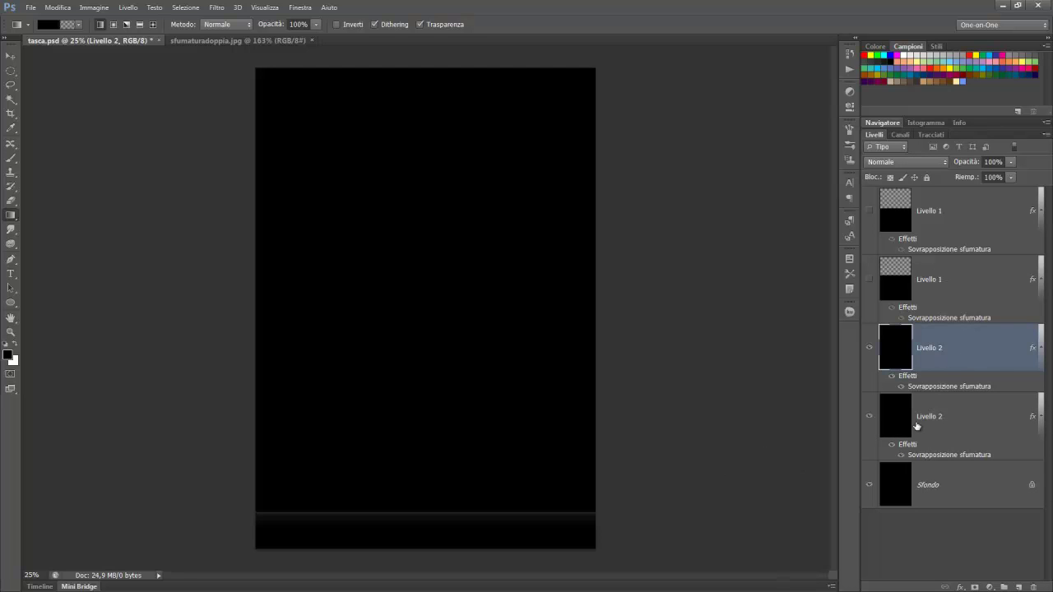
pyautogui.click(967, 426)
pyautogui.click(954, 348)
pyautogui.click(966, 423)
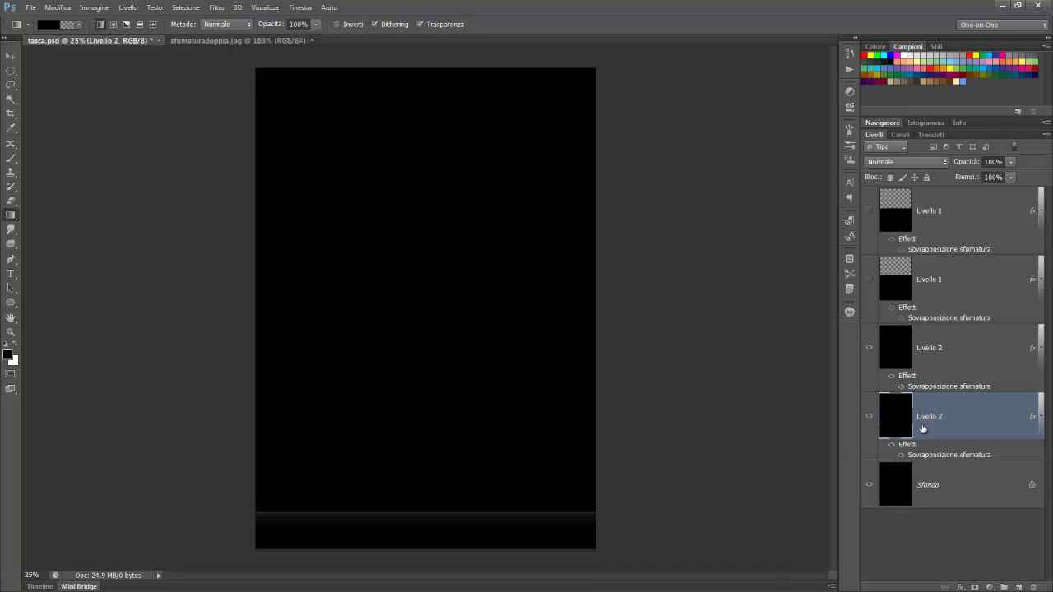
pyautogui.click(11, 55)
pyautogui.moveTo(426, 530); pyautogui.dragTo(425, 502)
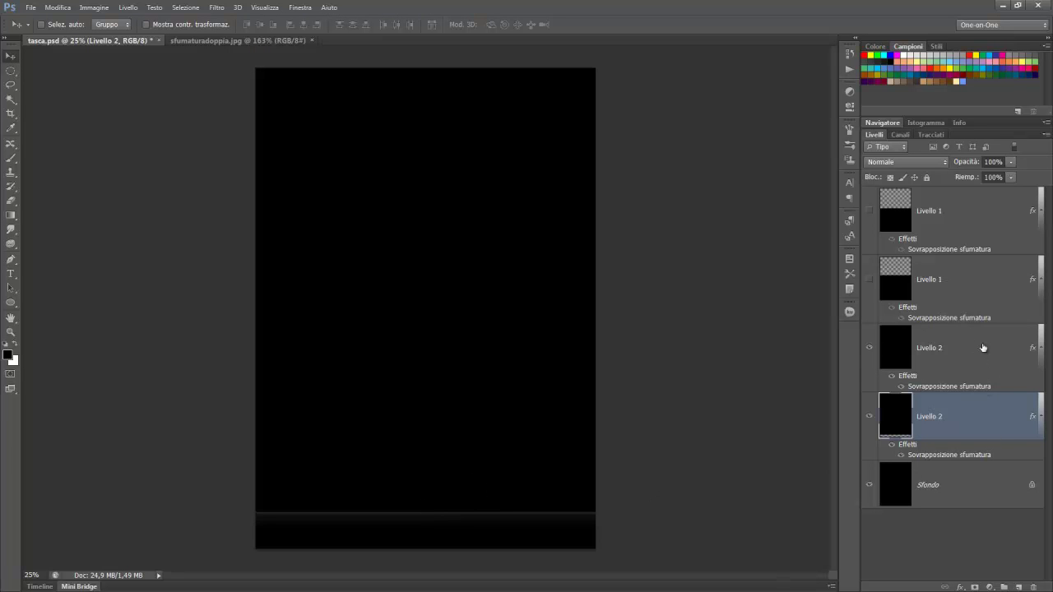
# - Set the fill (Riemp.) of both Livello 2 copies to 0%
pyautogui.click(983, 347)
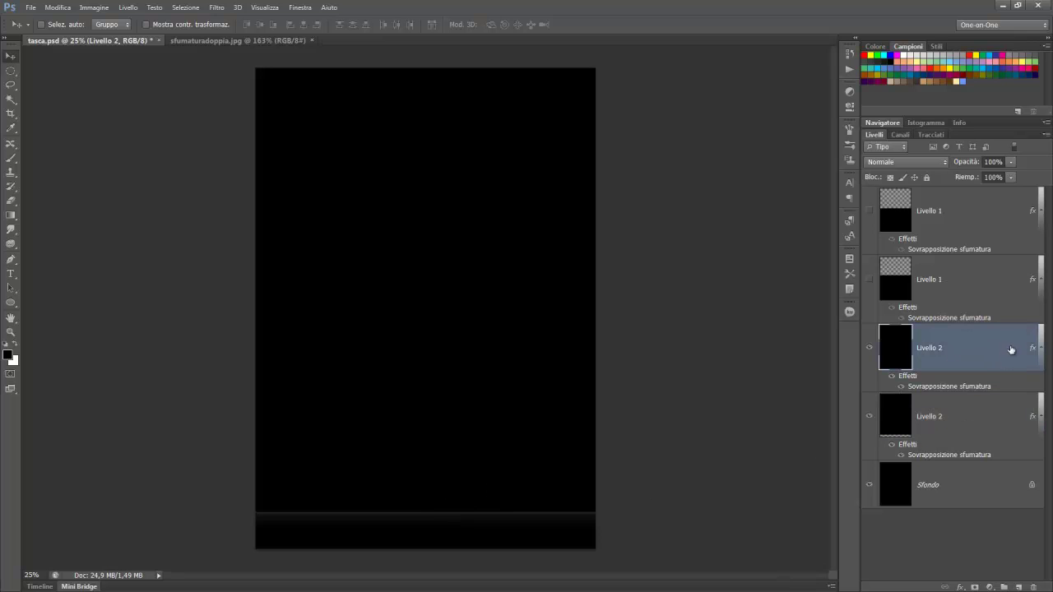
pyautogui.click(991, 439)
pyautogui.click(993, 349)
pyautogui.click(1011, 180)
pyautogui.moveTo(1010, 188); pyautogui.dragTo(951, 191)
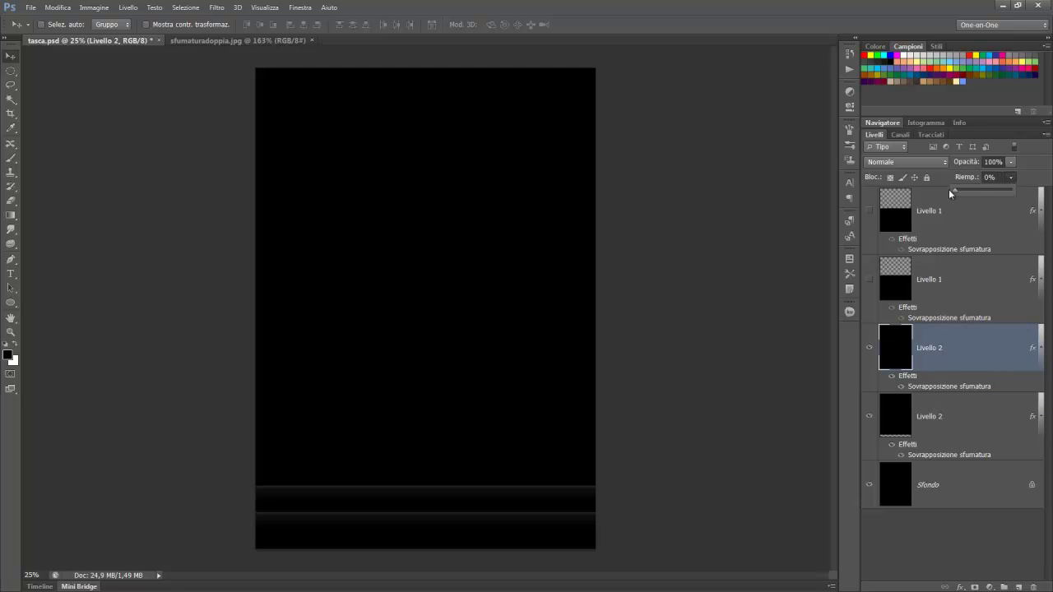
pyautogui.click(985, 421)
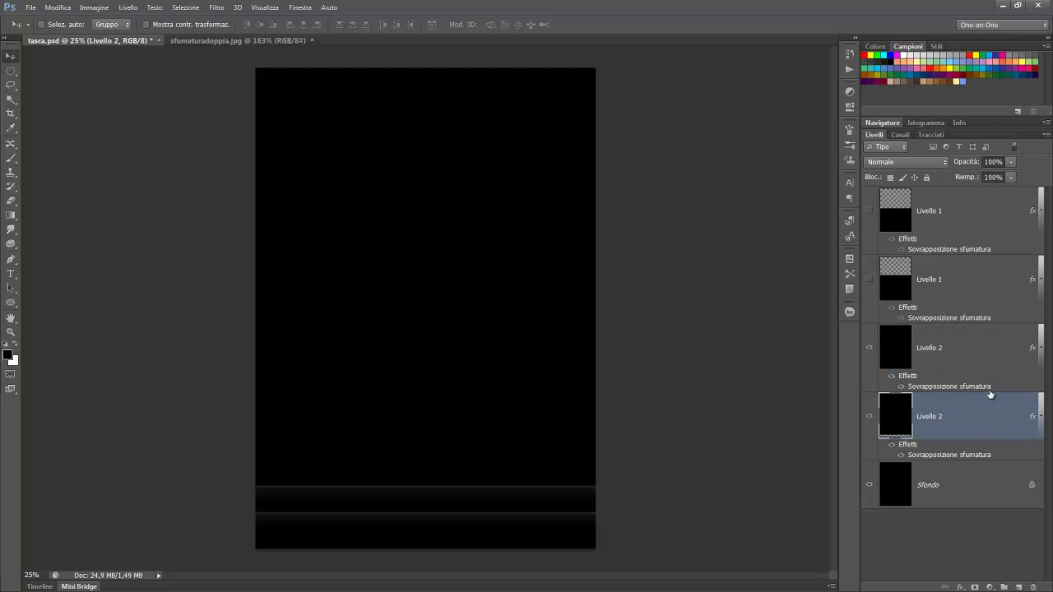
pyautogui.click(1011, 177)
pyautogui.moveTo(1011, 190); pyautogui.dragTo(954, 211)
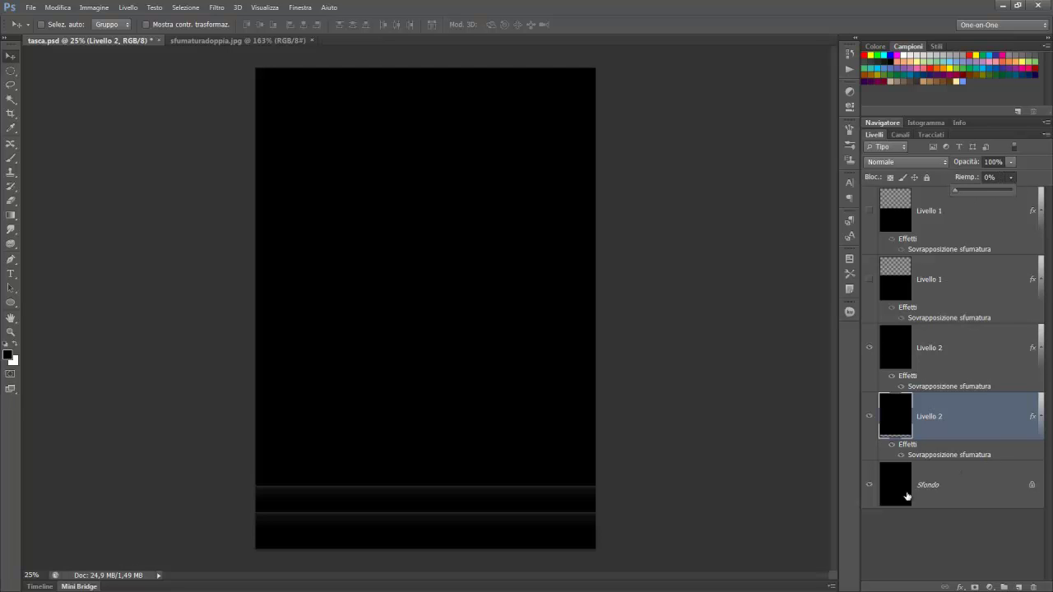
pyautogui.click(967, 368)
pyautogui.click(967, 426)
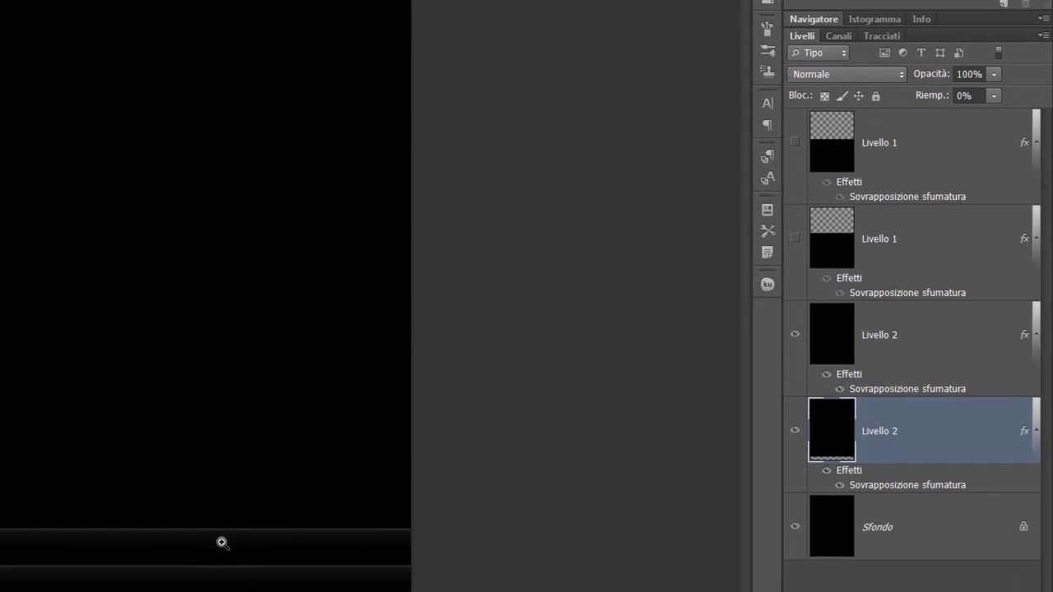
# - Zoom in on the bands and reduce the lower copy's gradient overlay scale to 15%
pyautogui.moveTo(228, 541); pyautogui.dragTo(306, 520)
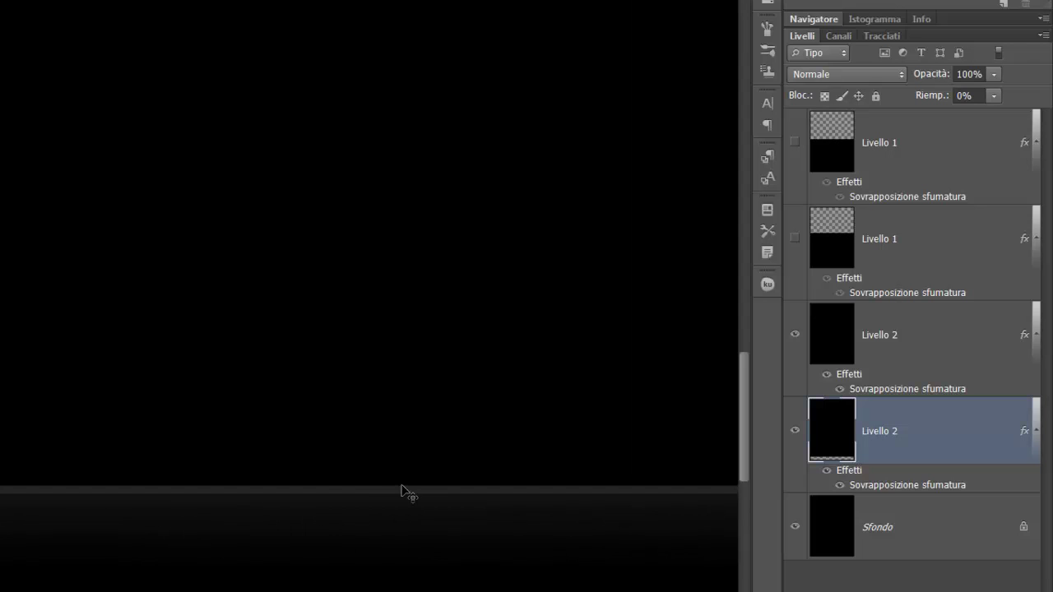
pyautogui.moveTo(318, 453); pyautogui.dragTo(316, 235)
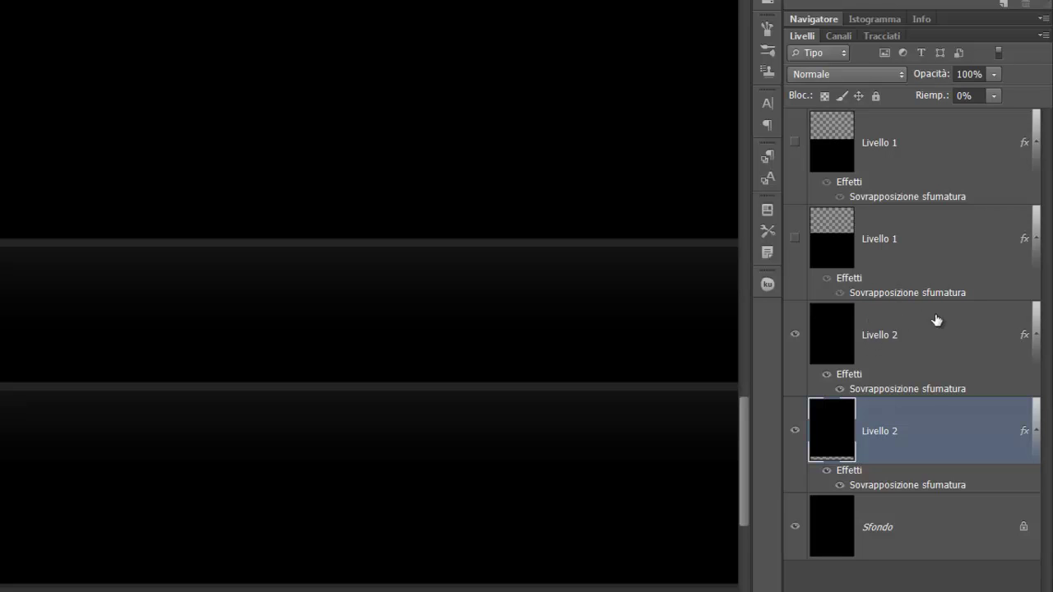
pyautogui.doubleClick(906, 486)
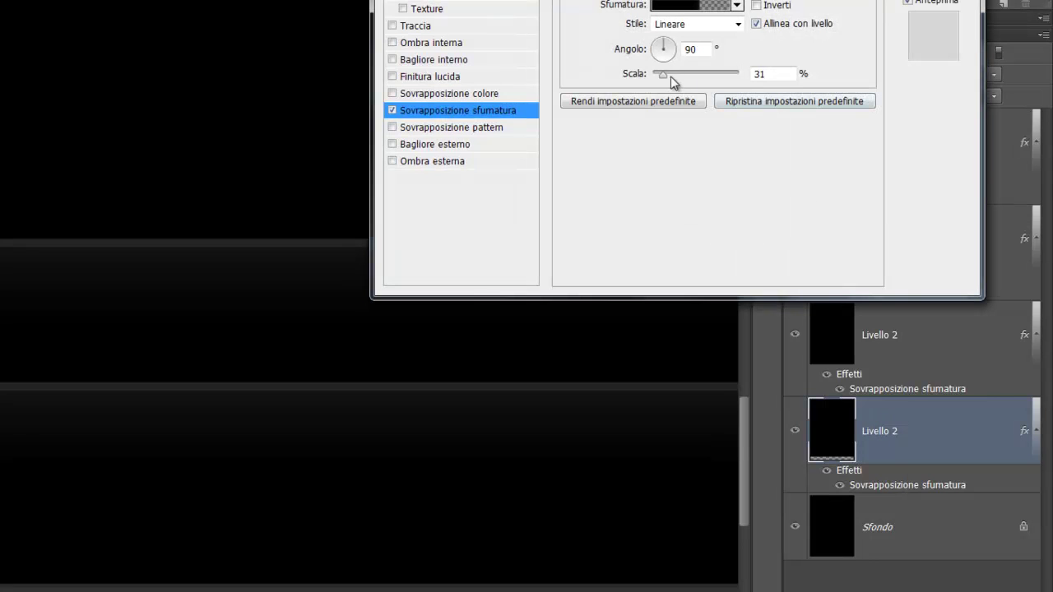
pyautogui.moveTo(664, 75); pyautogui.dragTo(655, 78)
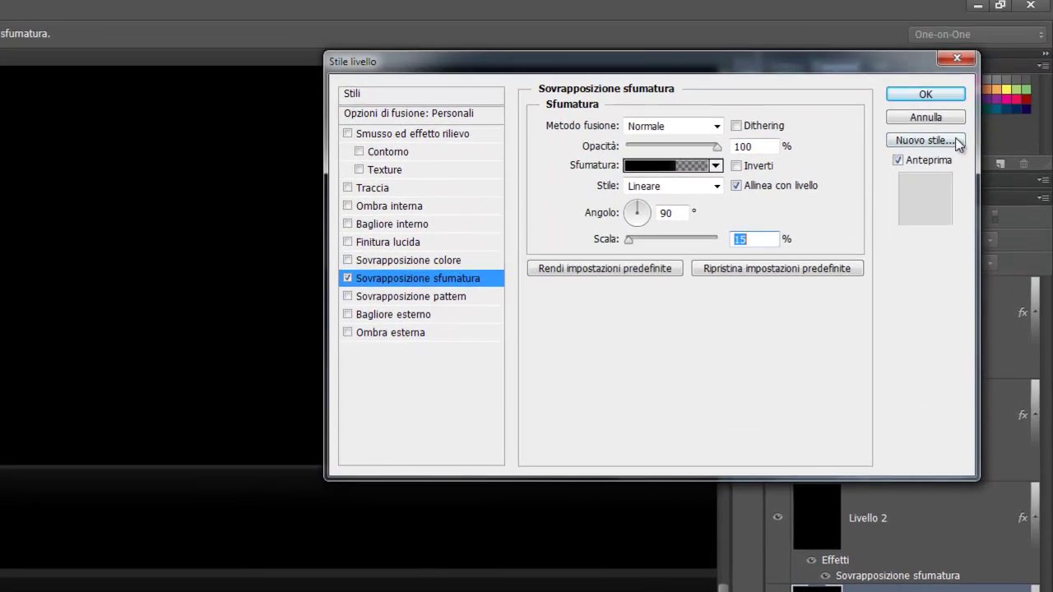
pyautogui.click(927, 91)
# - Reduce the upper Livello 2 copy's gradient overlay scale to 10%
pyautogui.click(916, 532)
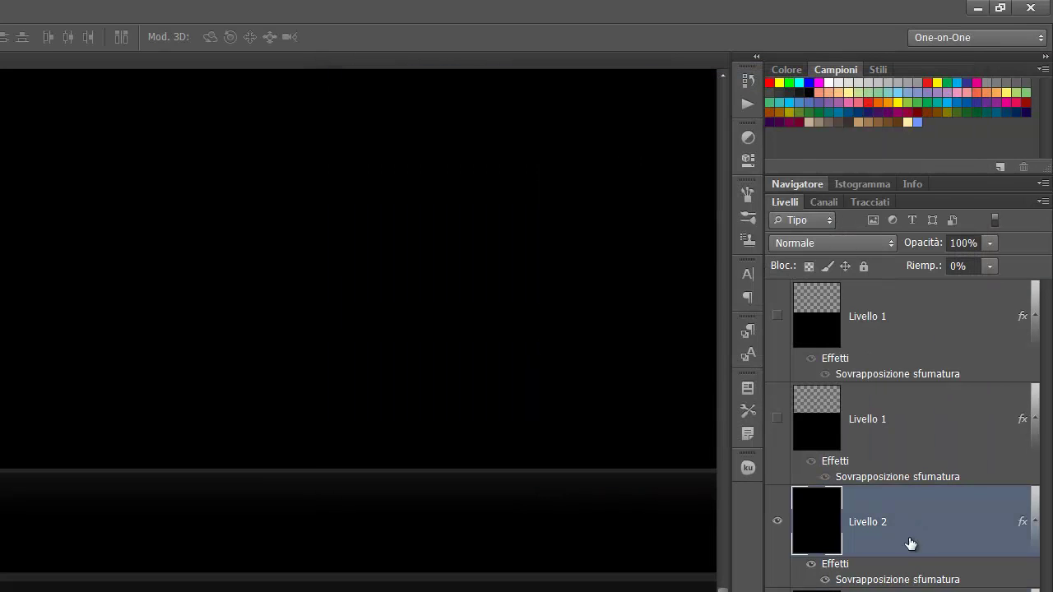
pyautogui.doubleClick(909, 581)
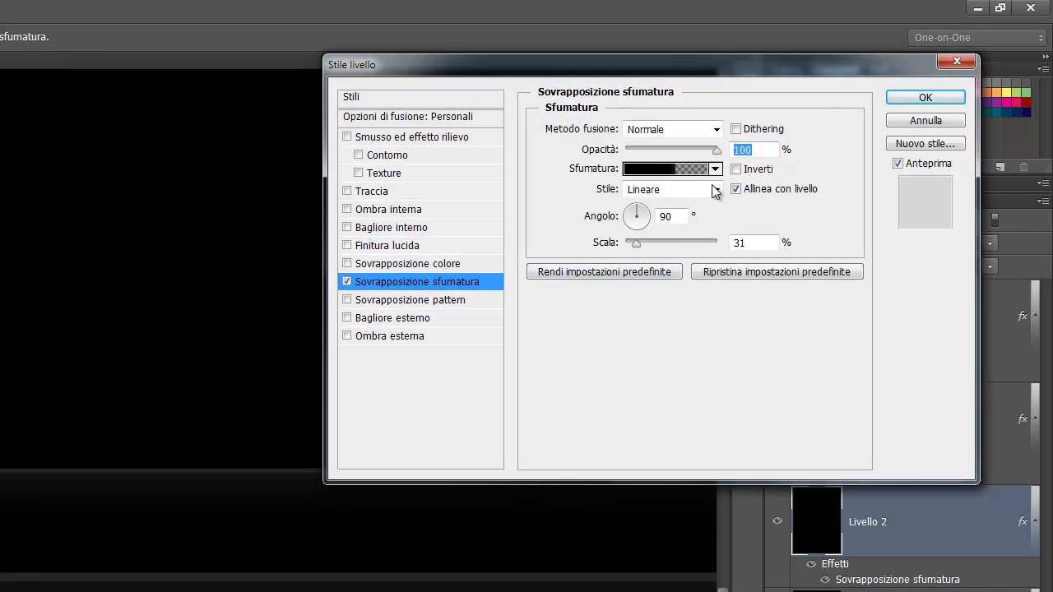
pyautogui.moveTo(633, 242); pyautogui.dragTo(624, 243)
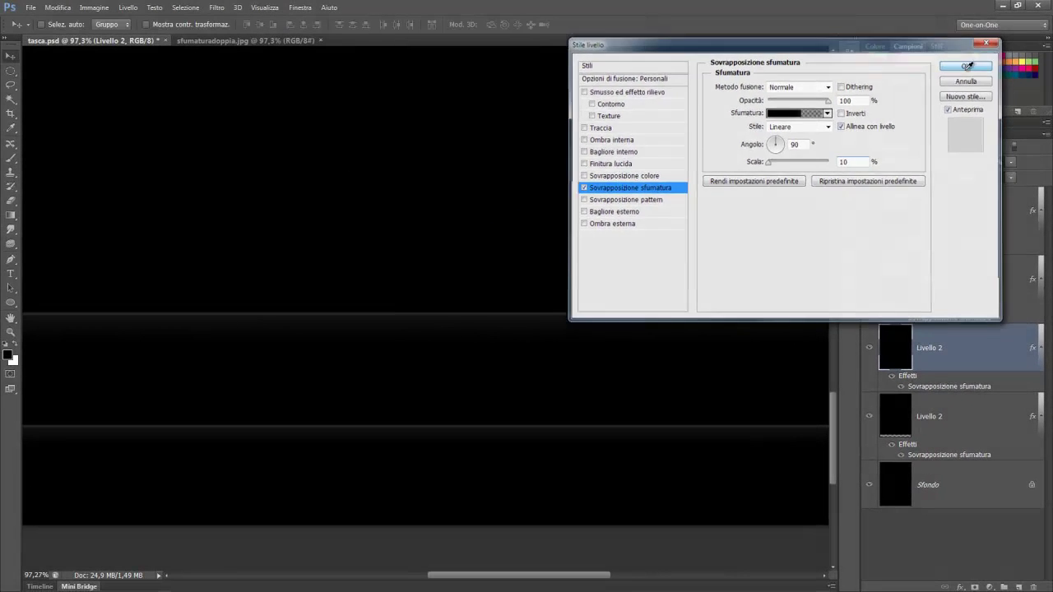
pyautogui.click(928, 96)
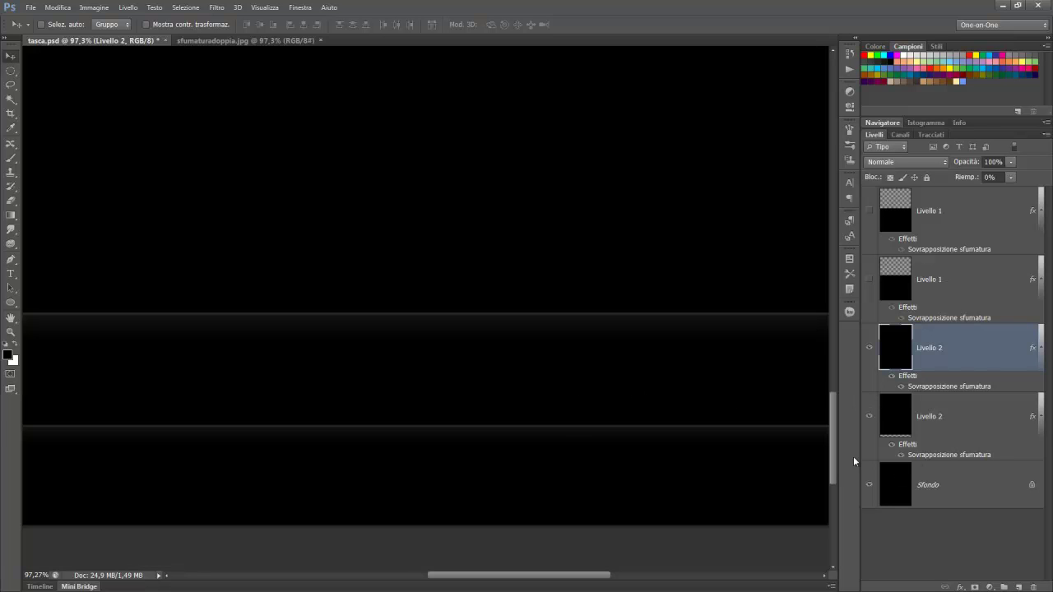
# - Switch to the Gradient tool and confirm the tasca gradient runs black to transparent
pyautogui.moveTo(831, 417)
pyautogui.mouseDown()
pyautogui.moveTo(836, 401)
pyautogui.moveTo(837, 436)
pyautogui.mouseUp()
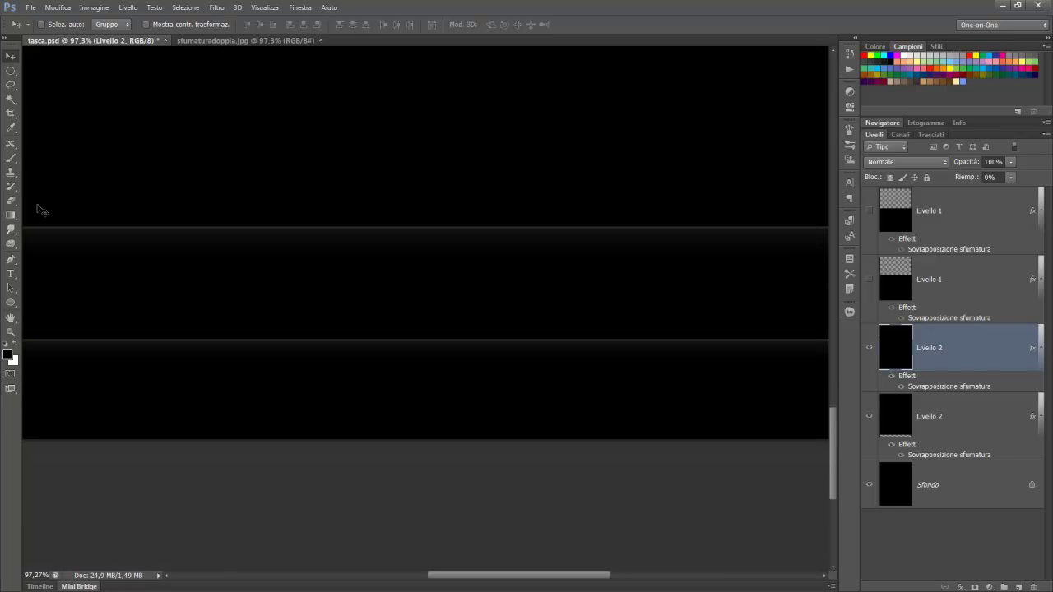
pyautogui.click(11, 215)
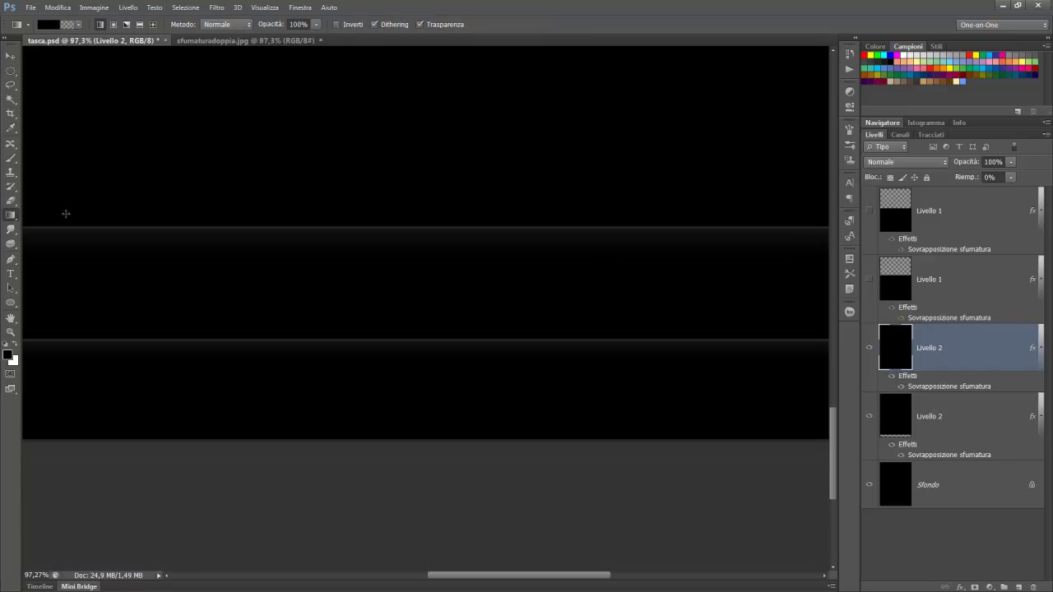
pyautogui.click(60, 26)
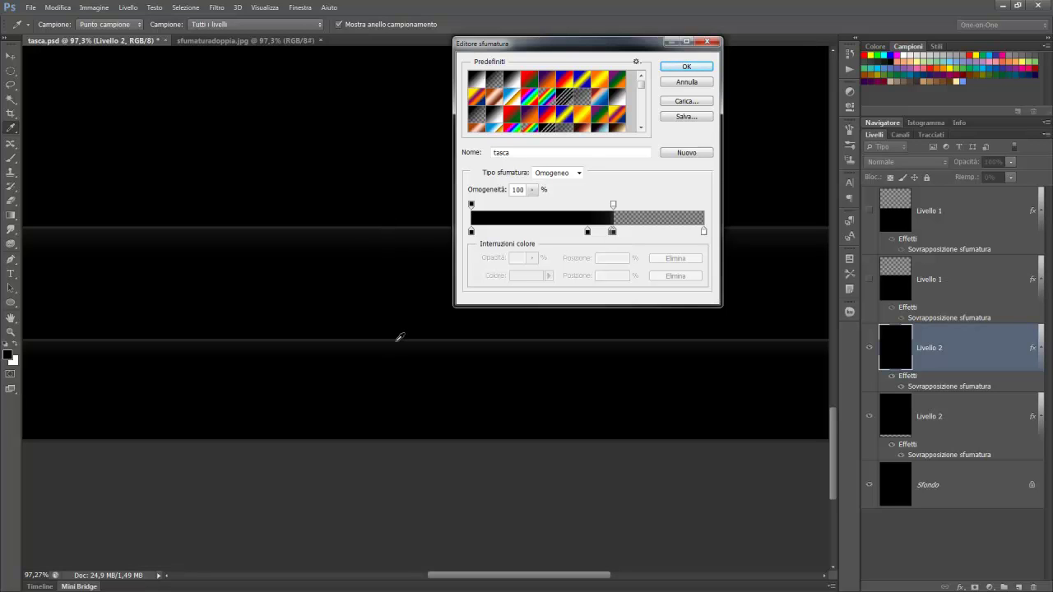
pyautogui.click(689, 71)
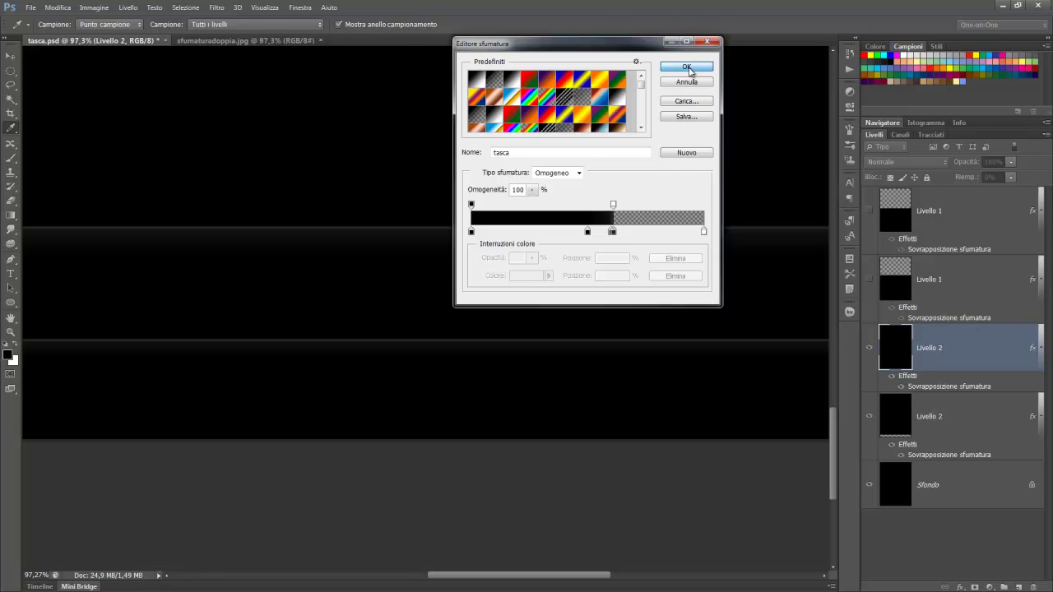